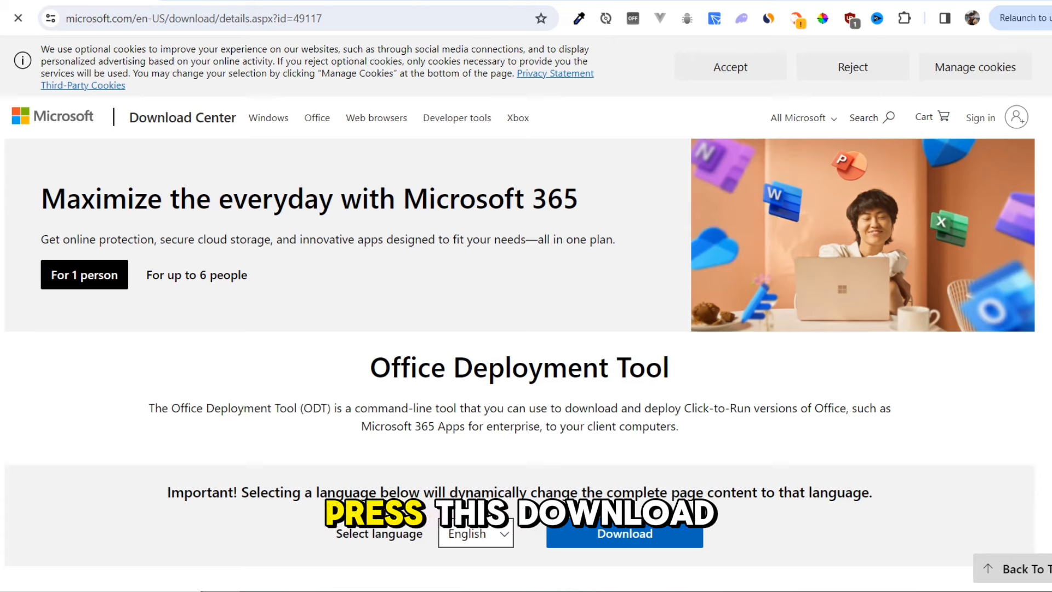
Download the English Office Deployment Tool and keep the blocked unverified installer file.
{"action": "scroll", "coordinate": [526, 307], "scroll_direction": "down", "scroll_amount": 2}
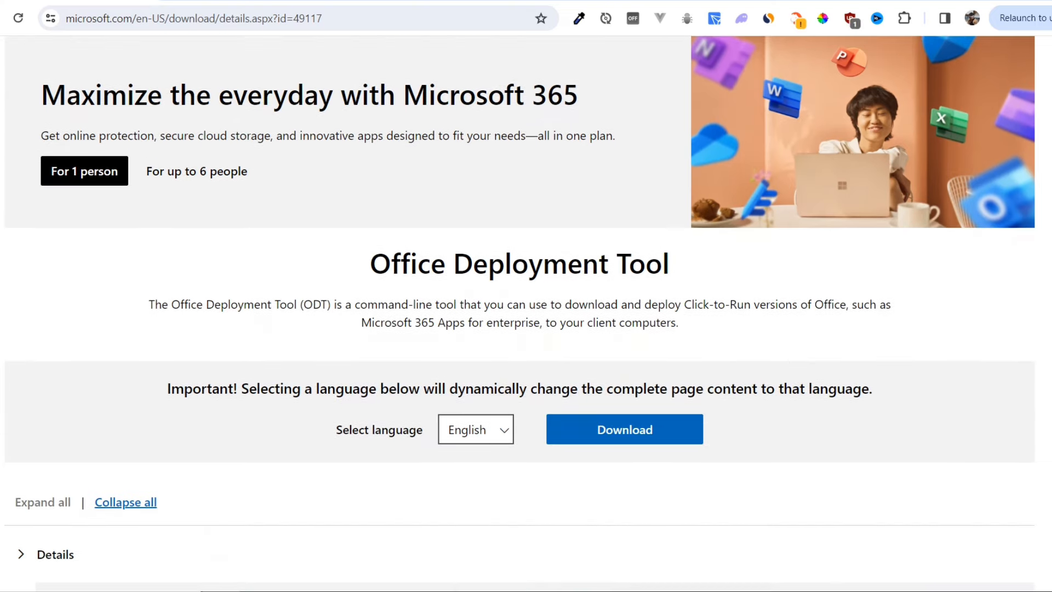
{"action": "left_click", "coordinate": [625, 429]}
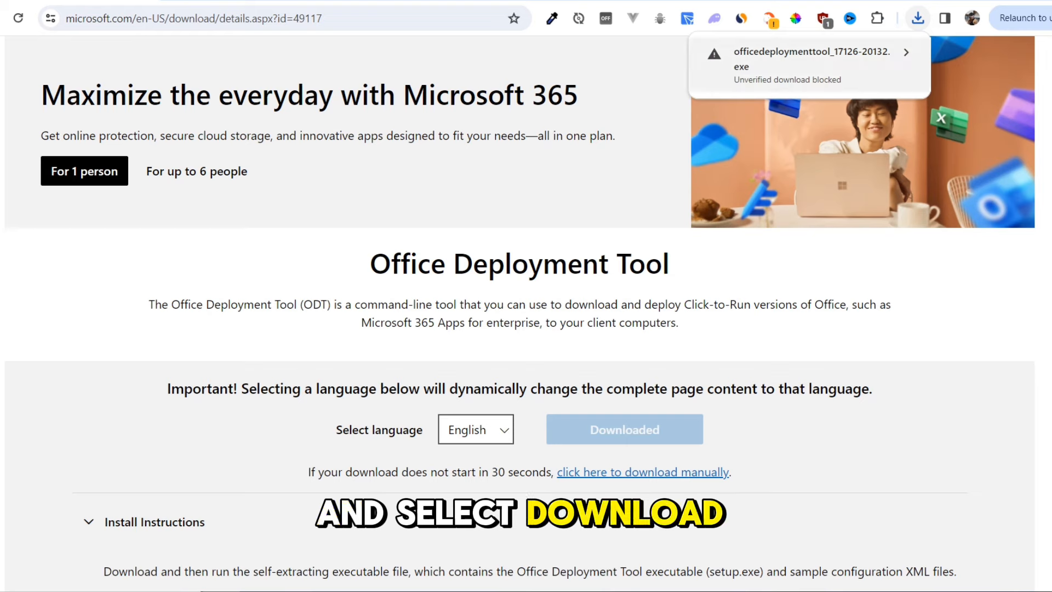
{"action": "left_click", "coordinate": [810, 66]}
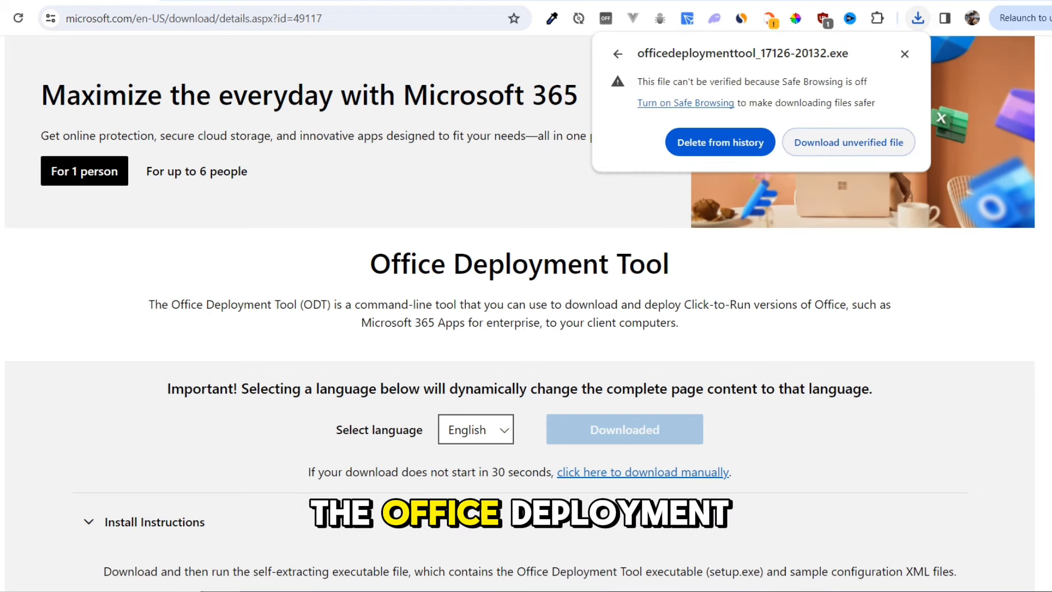
{"action": "left_click", "coordinate": [849, 142]}
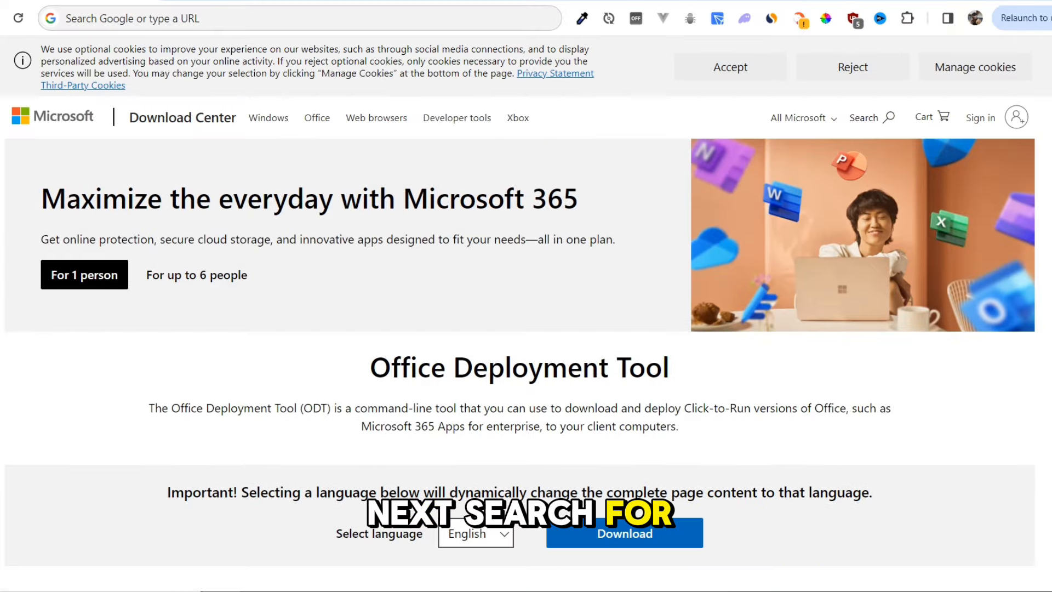
Search the web for "office customization tool" and open the Microsoft 365 Apps admin center's Office Customization Tool page.
{"action": "left_click", "coordinate": [165, 18]}
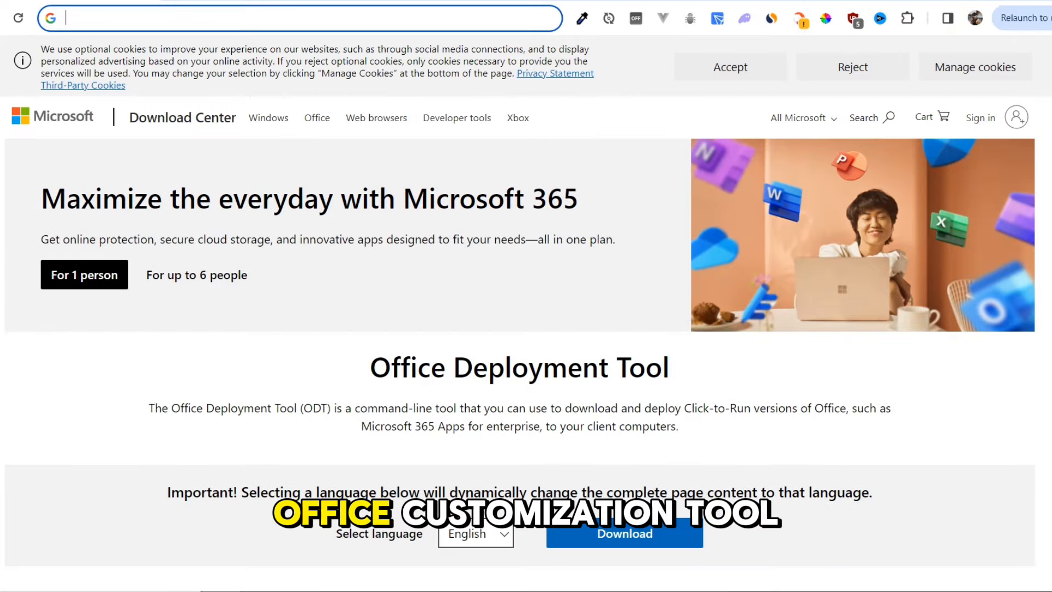
{"action": "type", "text": "office "}
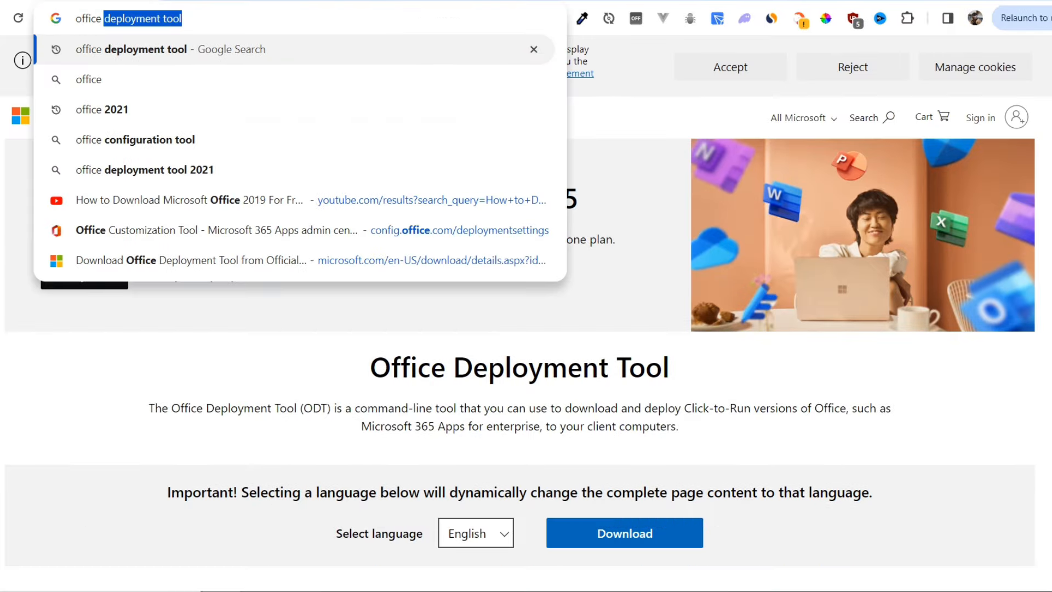
{"action": "type", "text": "custo"}
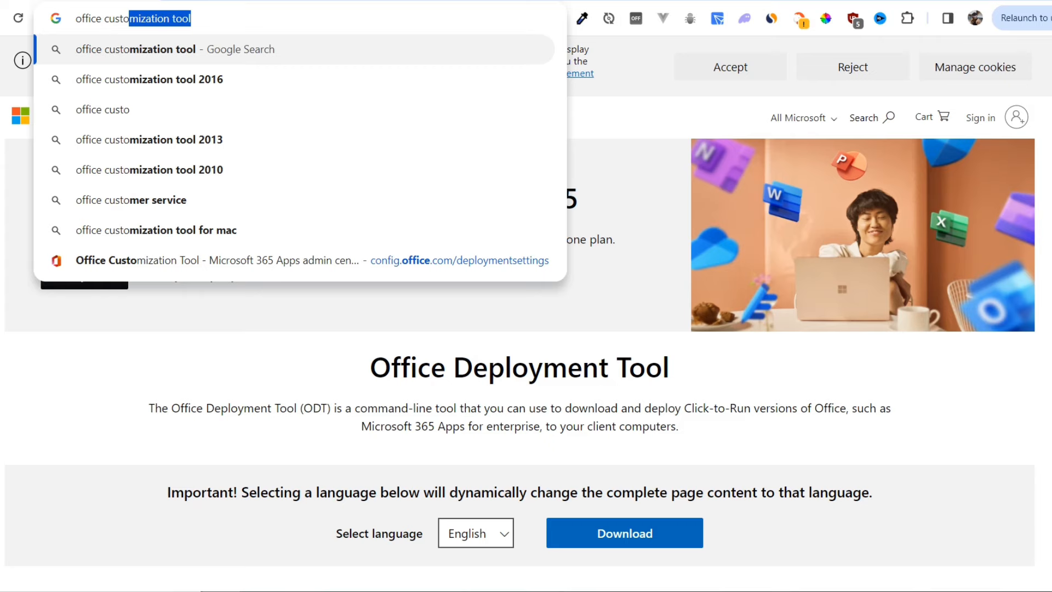
{"action": "type", "text": "mization tool"}
{"action": "key", "text": "Return"}
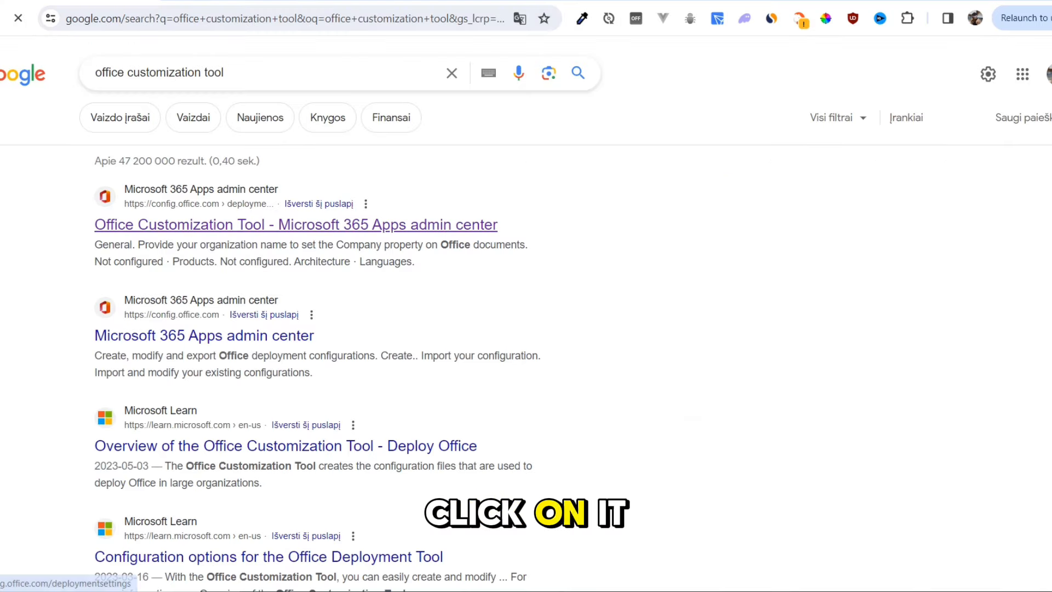
{"action": "left_click", "coordinate": [296, 224]}
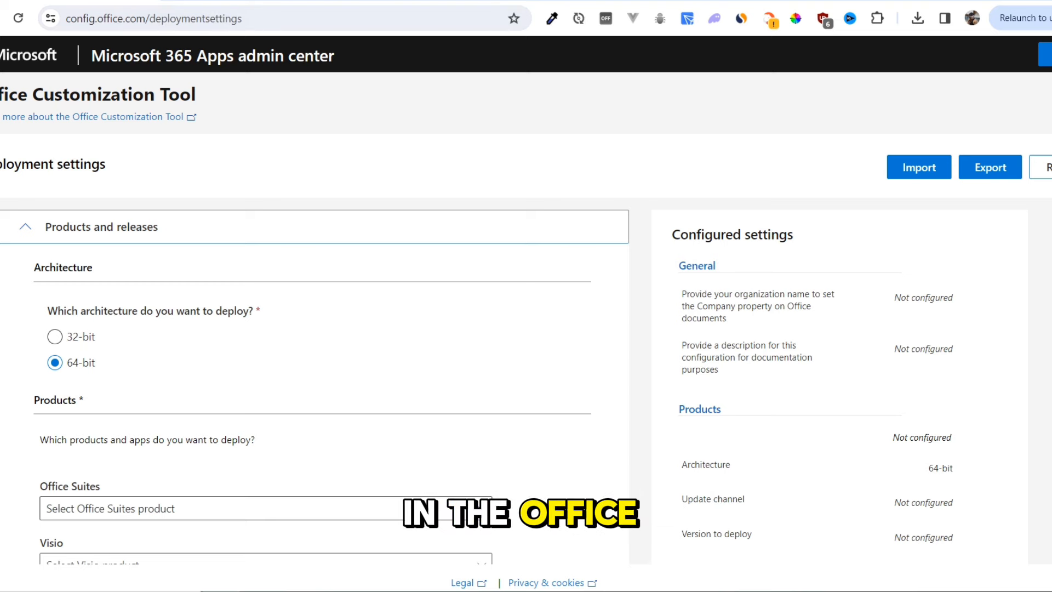
Select Office LTSC Professional Plus 2021 - Volume License as the Office suite and continue to the language settings.
{"action": "left_click", "coordinate": [266, 509]}
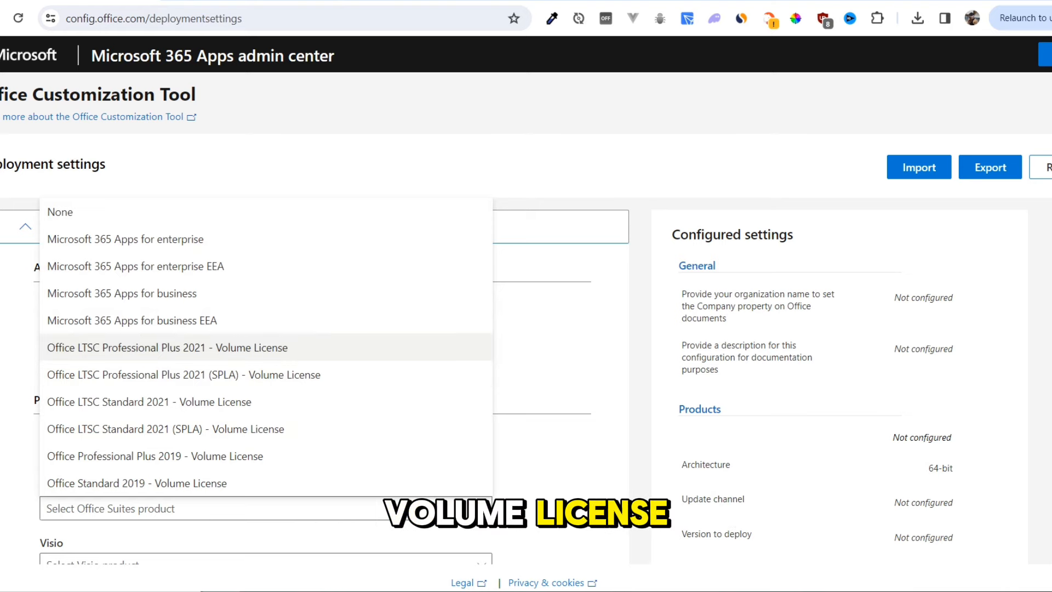
{"action": "left_click", "coordinate": [168, 348]}
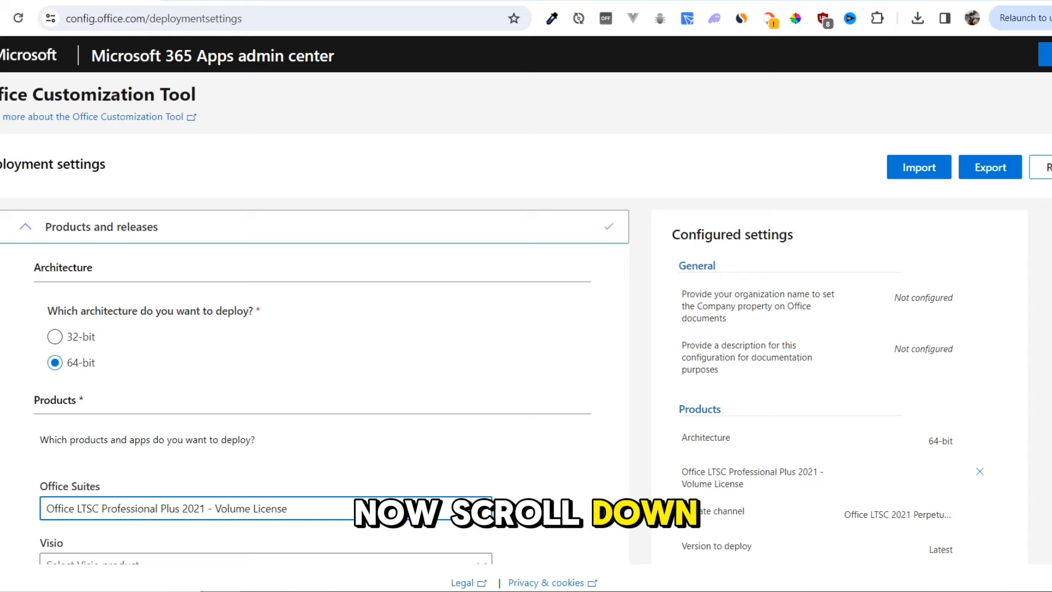
{"action": "scroll", "coordinate": [315, 384], "scroll_direction": "down", "scroll_amount": 10}
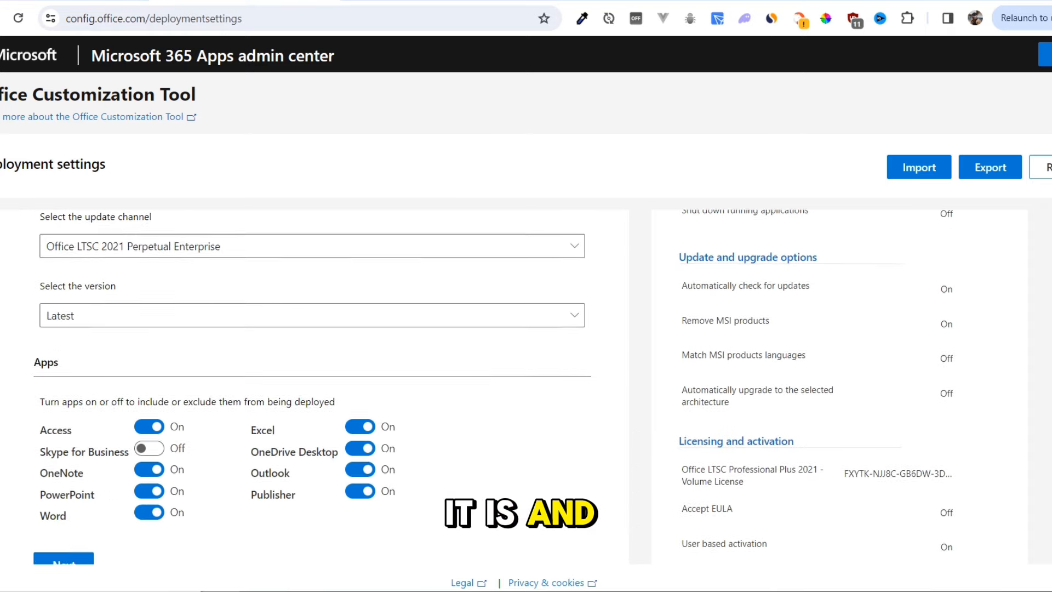
{"action": "scroll", "coordinate": [360, 378], "scroll_direction": "down", "scroll_amount": 1}
{"action": "left_click", "coordinate": [63, 495]}
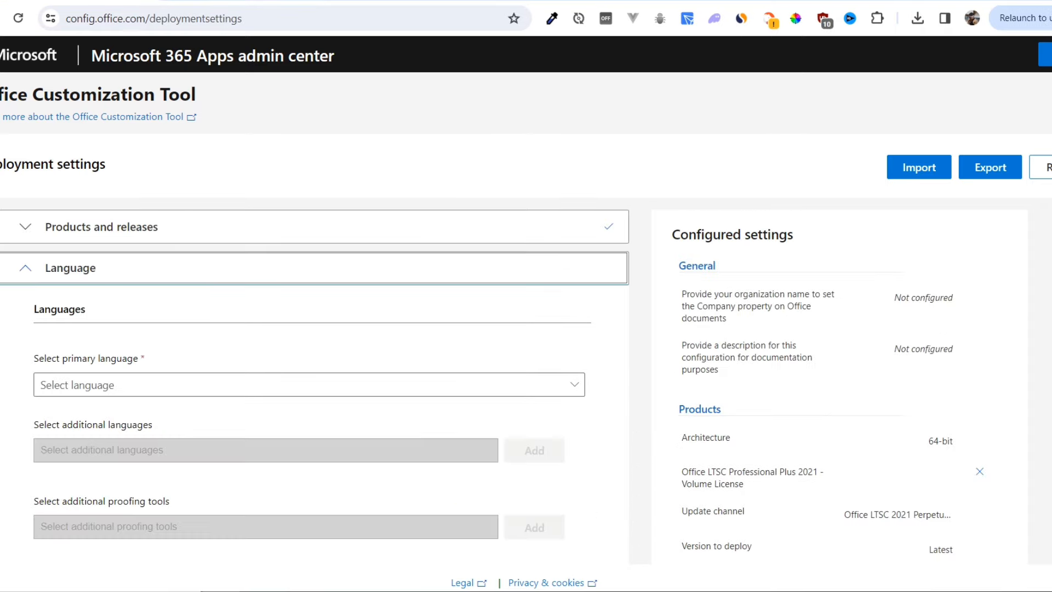
Set the primary language to English (United States) and continue to the installation options.
{"action": "left_click", "coordinate": [309, 385]}
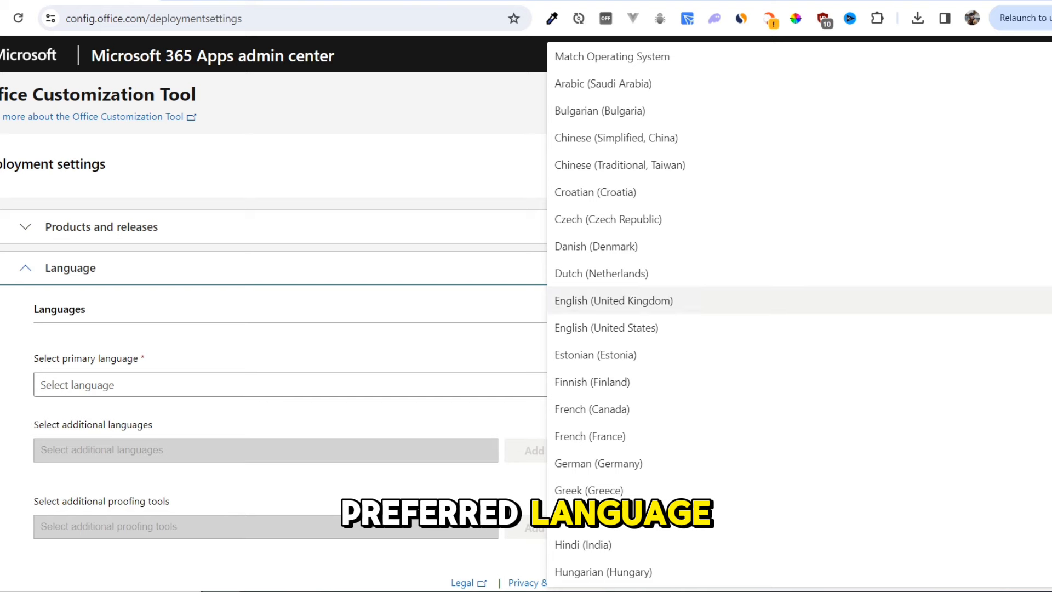
{"action": "left_click", "coordinate": [607, 328]}
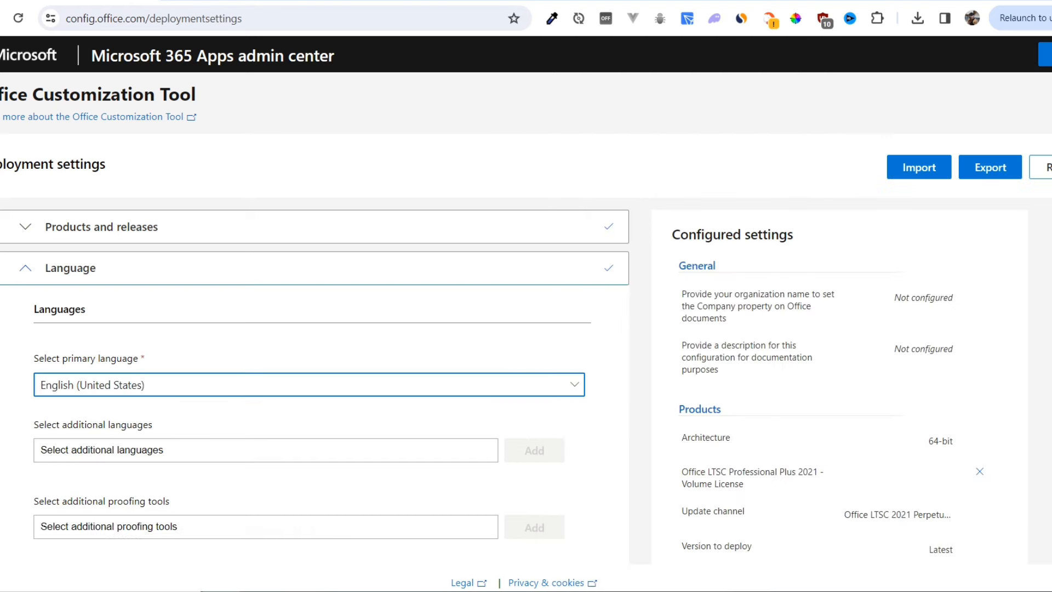
{"action": "scroll", "coordinate": [309, 385], "scroll_direction": "down", "scroll_amount": 2}
{"action": "left_click", "coordinate": [64, 467]}
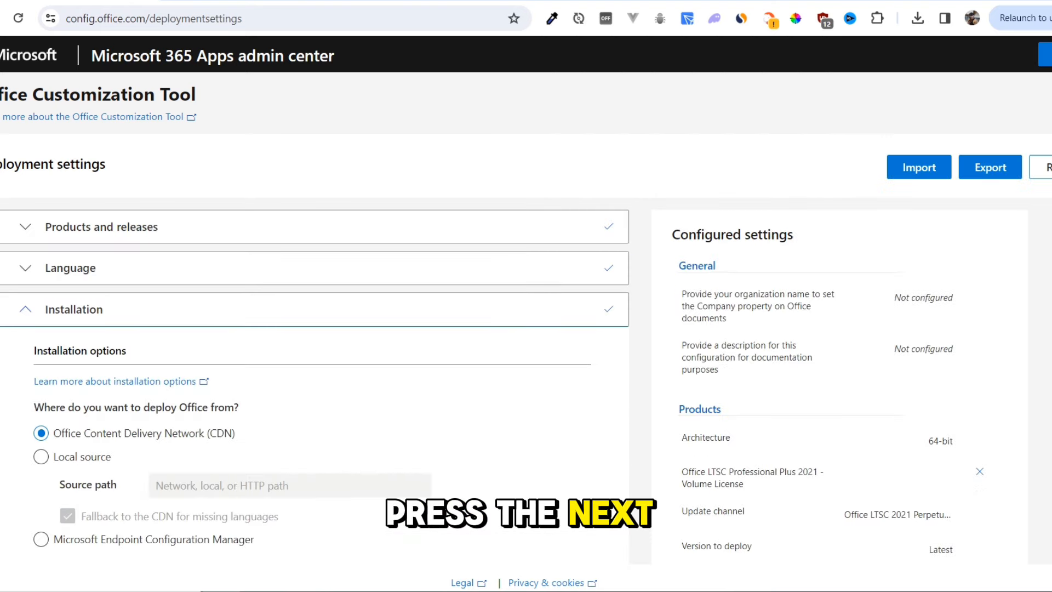
Accept the default installation options, and turn off uninstalling MSI versions of Office in the update and upgrade settings.
{"action": "scroll", "coordinate": [309, 385], "scroll_direction": "down", "scroll_amount": 3}
{"action": "left_click", "coordinate": [64, 501]}
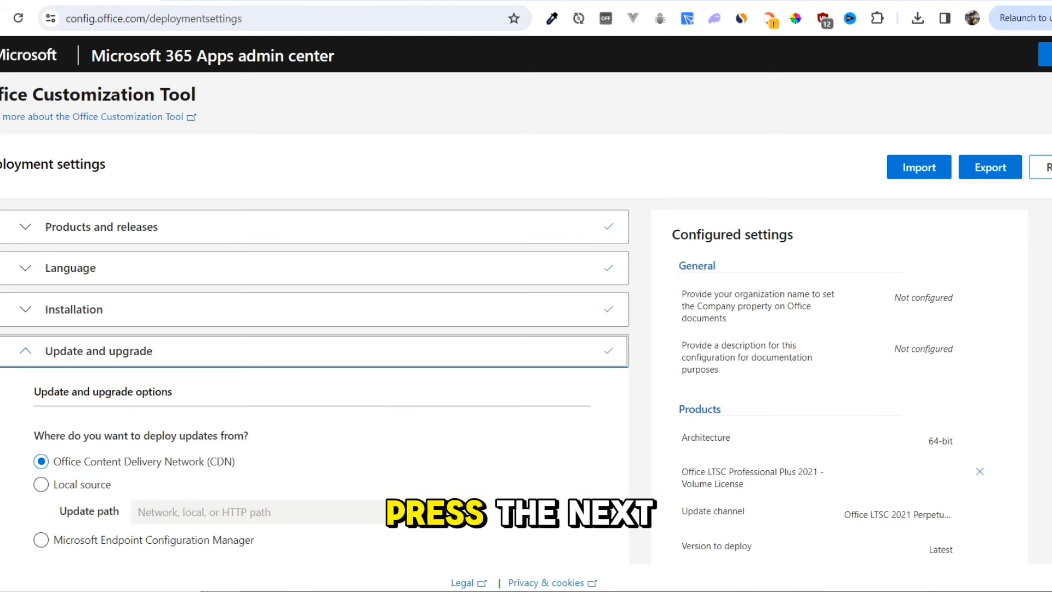
{"action": "scroll", "coordinate": [314, 387], "scroll_direction": "down", "scroll_amount": 7}
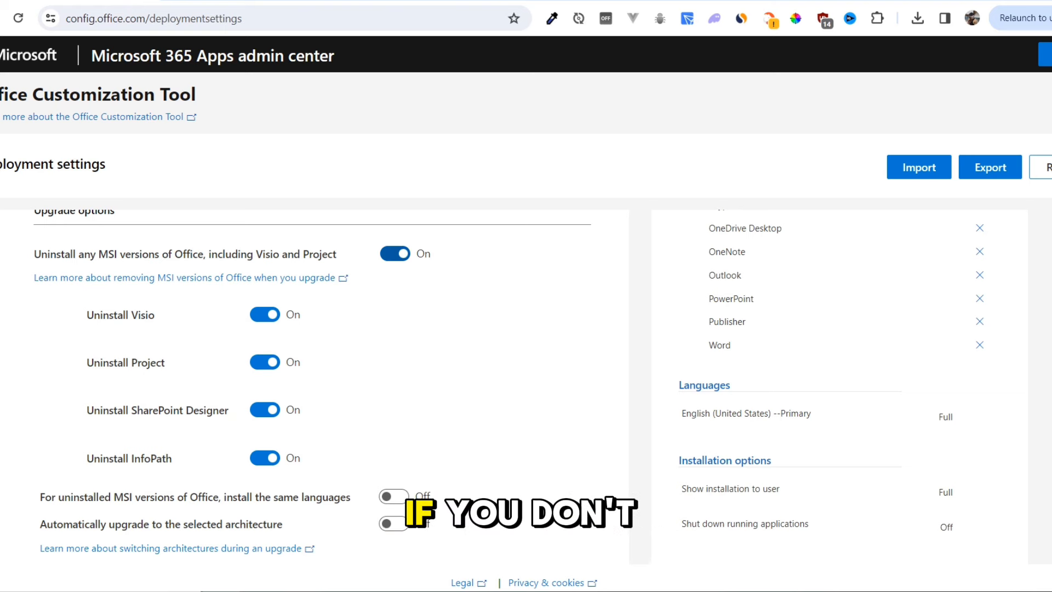
{"action": "left_click", "coordinate": [395, 253]}
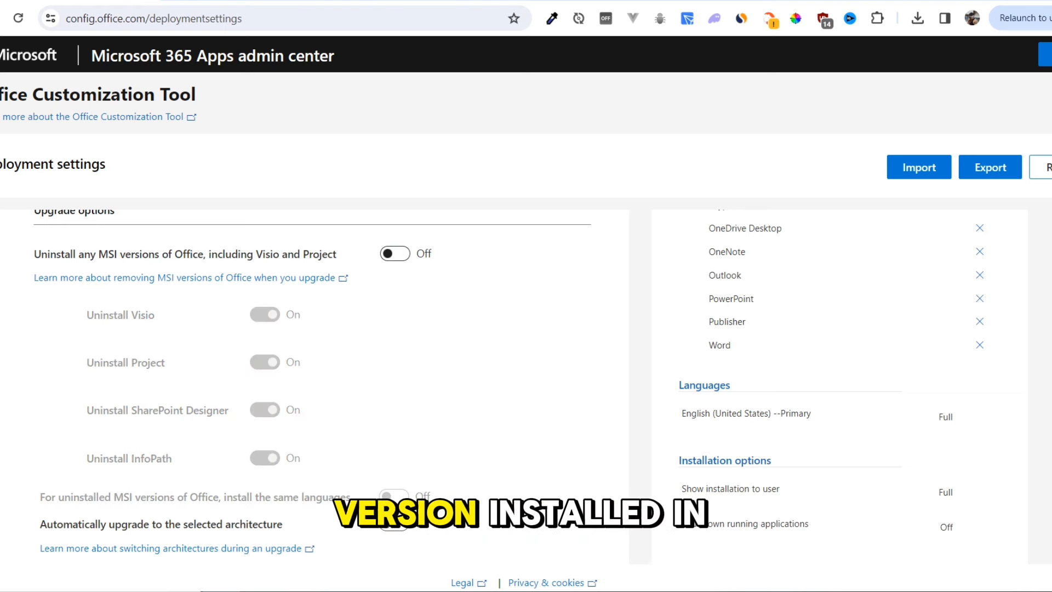
{"action": "scroll", "coordinate": [526, 384], "scroll_direction": "down", "scroll_amount": 1}
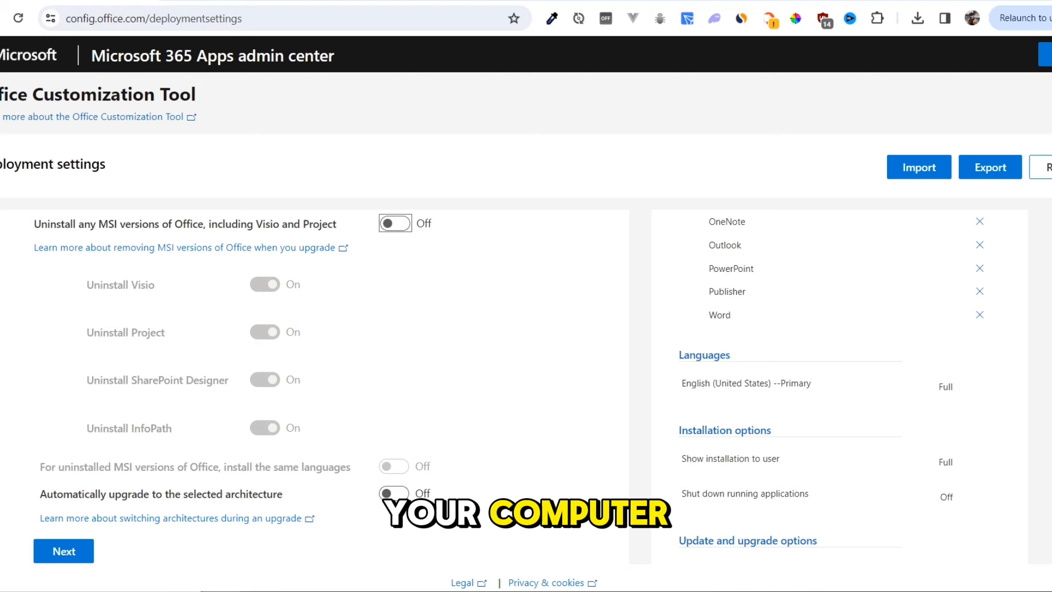
{"action": "left_click", "coordinate": [64, 550]}
Accept the default licensing, general and application preference settings to finish the deployment configuration.
{"action": "scroll", "coordinate": [314, 383], "scroll_direction": "down", "scroll_amount": 5}
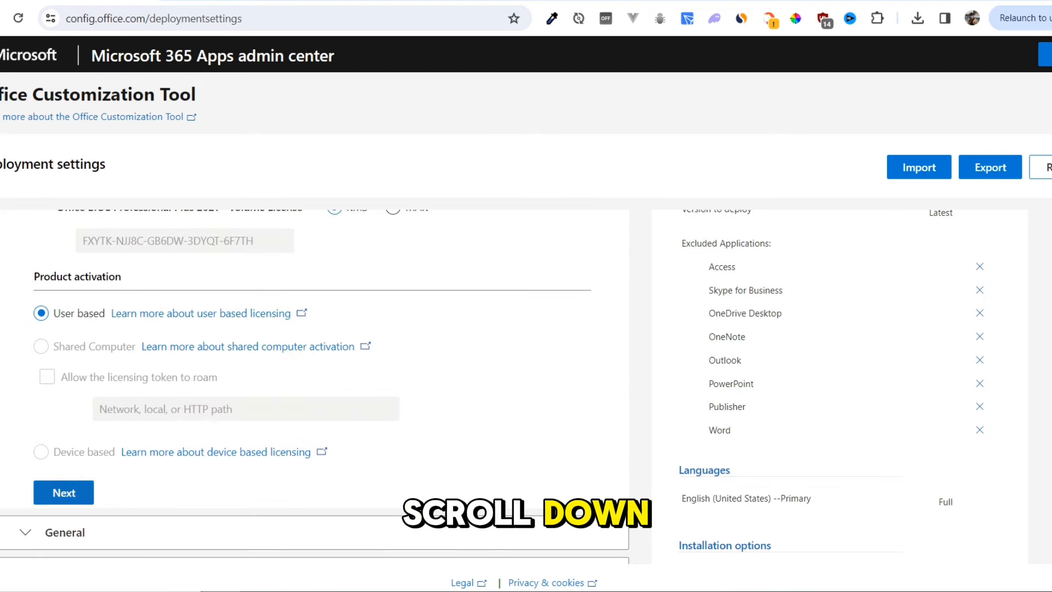
{"action": "left_click", "coordinate": [63, 493]}
{"action": "scroll", "coordinate": [315, 383], "scroll_direction": "down", "scroll_amount": 1}
{"action": "scroll", "coordinate": [314, 384], "scroll_direction": "down", "scroll_amount": 5}
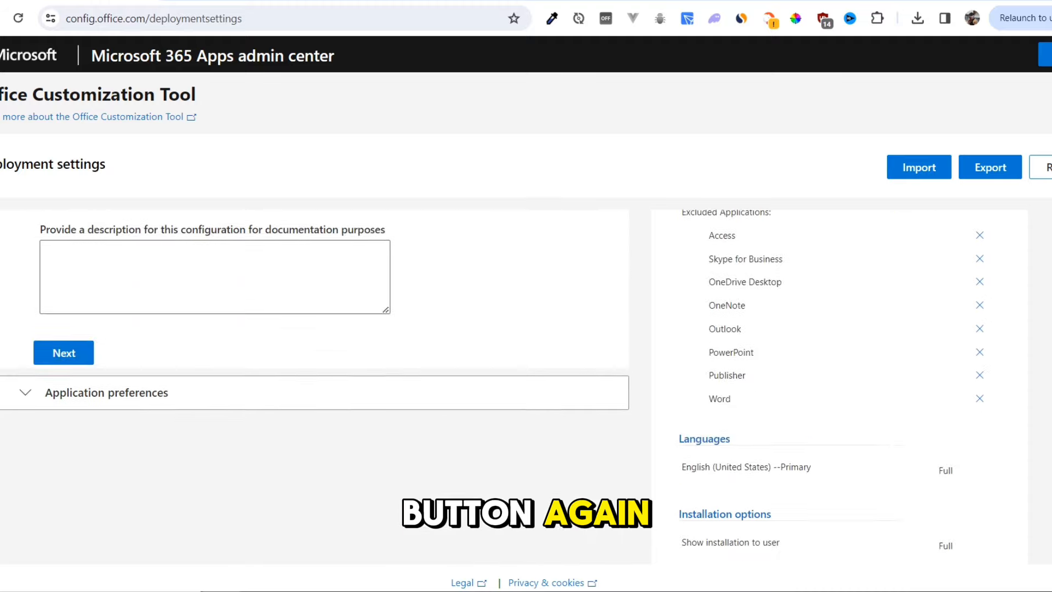
{"action": "scroll", "coordinate": [314, 384], "scroll_direction": "down", "scroll_amount": 3}
{"action": "scroll", "coordinate": [315, 384], "scroll_direction": "up", "scroll_amount": 1}
{"action": "left_click", "coordinate": [64, 252]}
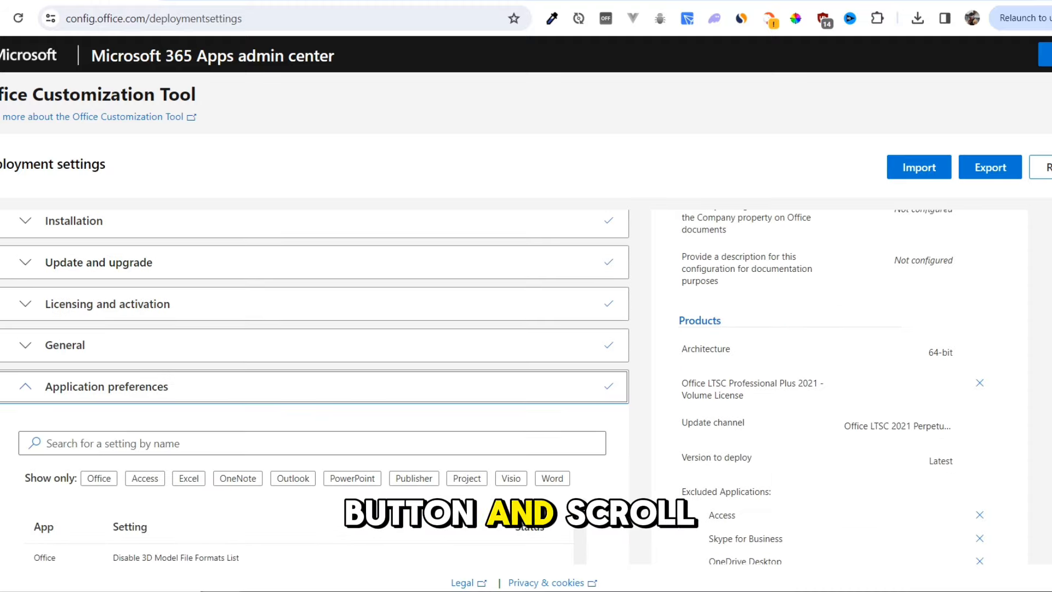
{"action": "scroll", "coordinate": [315, 384], "scroll_direction": "down", "scroll_amount": 10}
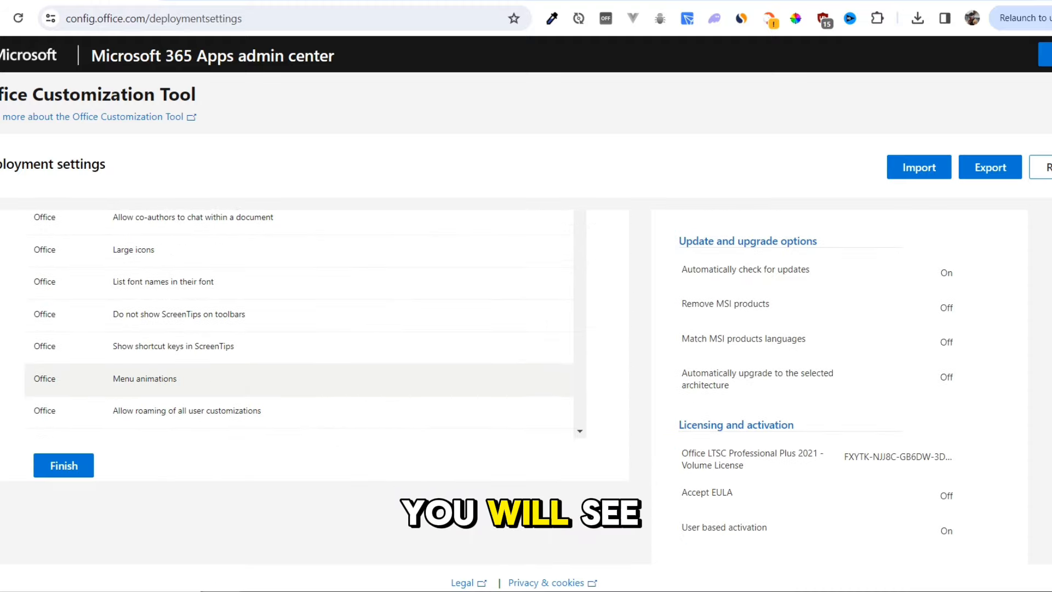
{"action": "left_click", "coordinate": [63, 465]}
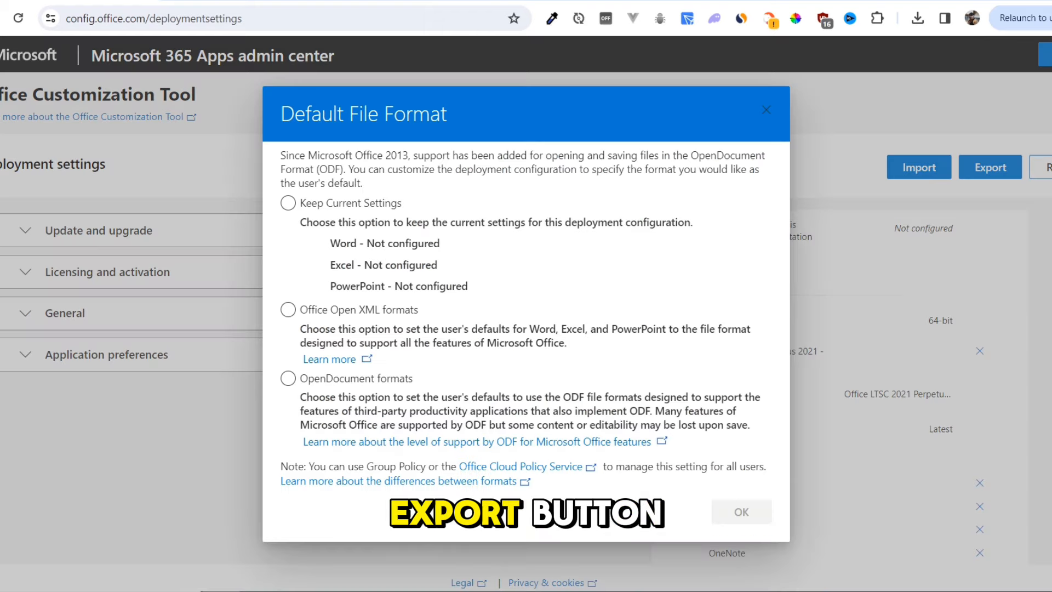
Export the configuration with Office Open XML formats and the file name Configuration, accepting the license terms and keeping the unverified download.
{"action": "left_click", "coordinate": [990, 167]}
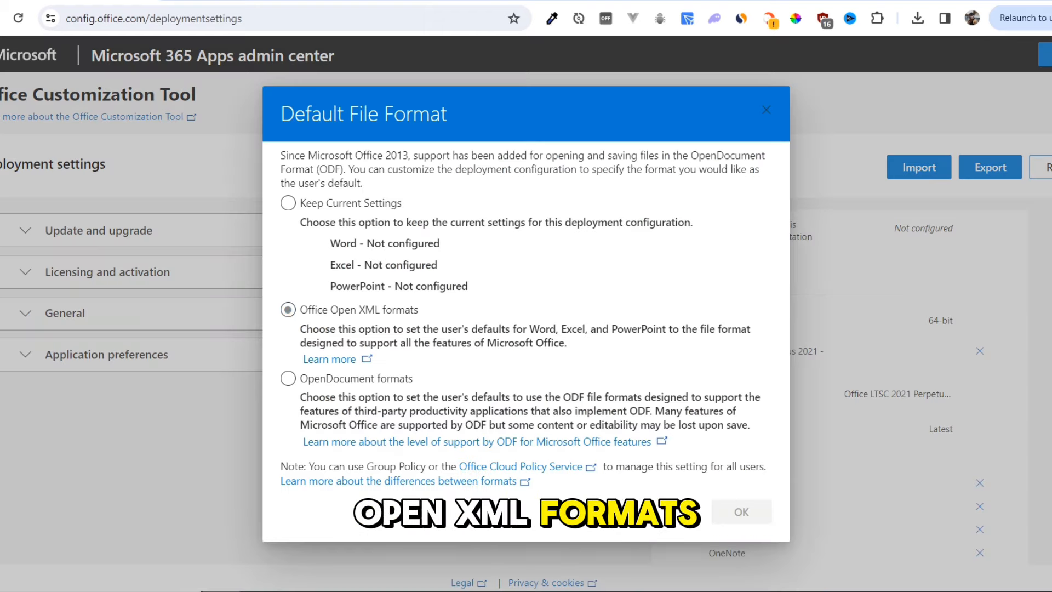
{"action": "left_click", "coordinate": [288, 310]}
{"action": "left_click", "coordinate": [742, 512]}
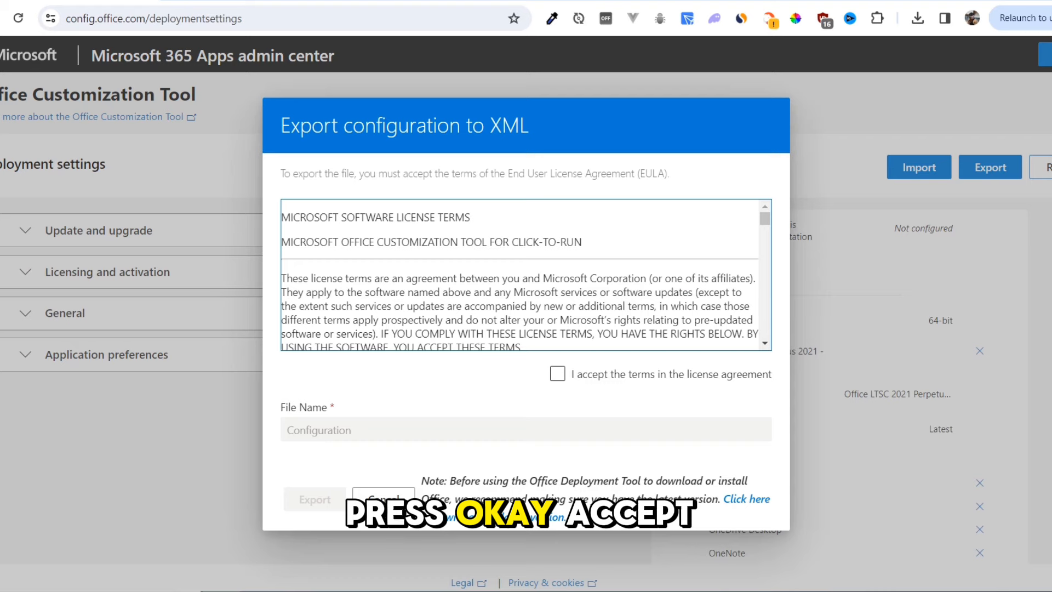
{"action": "left_click", "coordinate": [557, 373]}
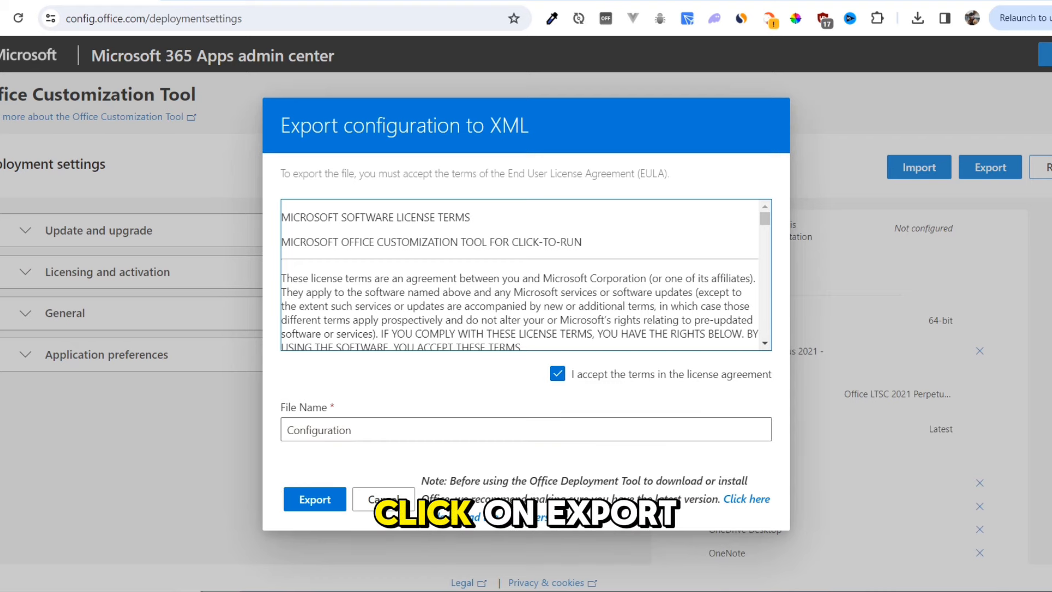
{"action": "left_click", "coordinate": [314, 498]}
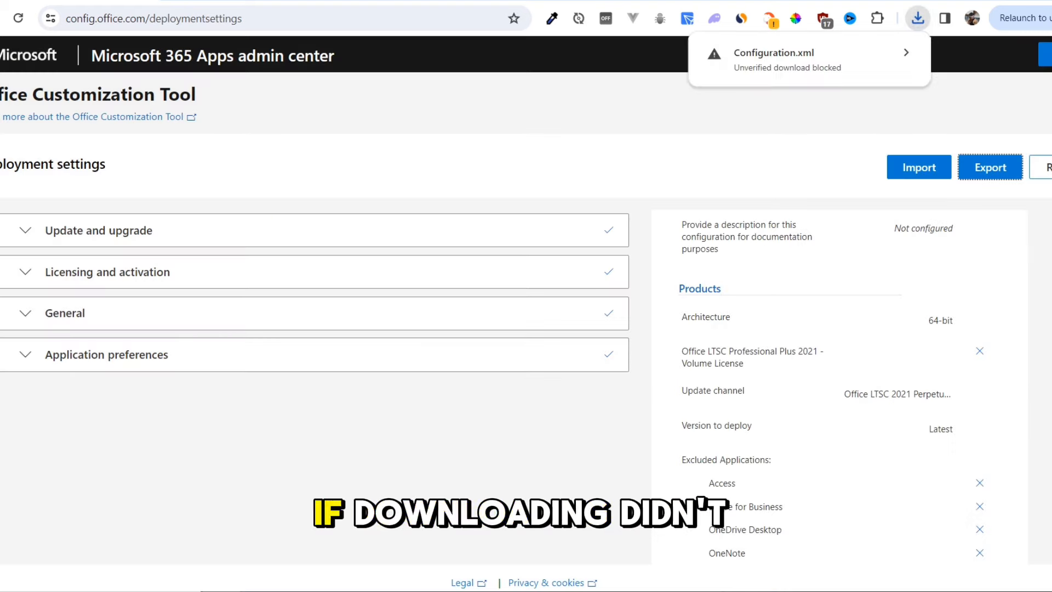
{"action": "left_click", "coordinate": [810, 59]}
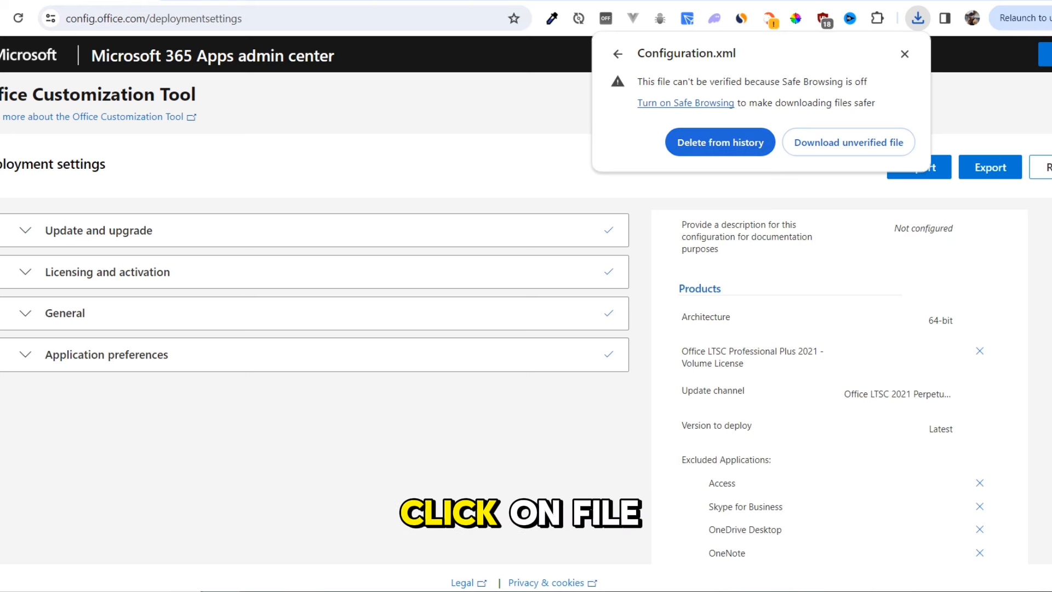
{"action": "left_click", "coordinate": [849, 143]}
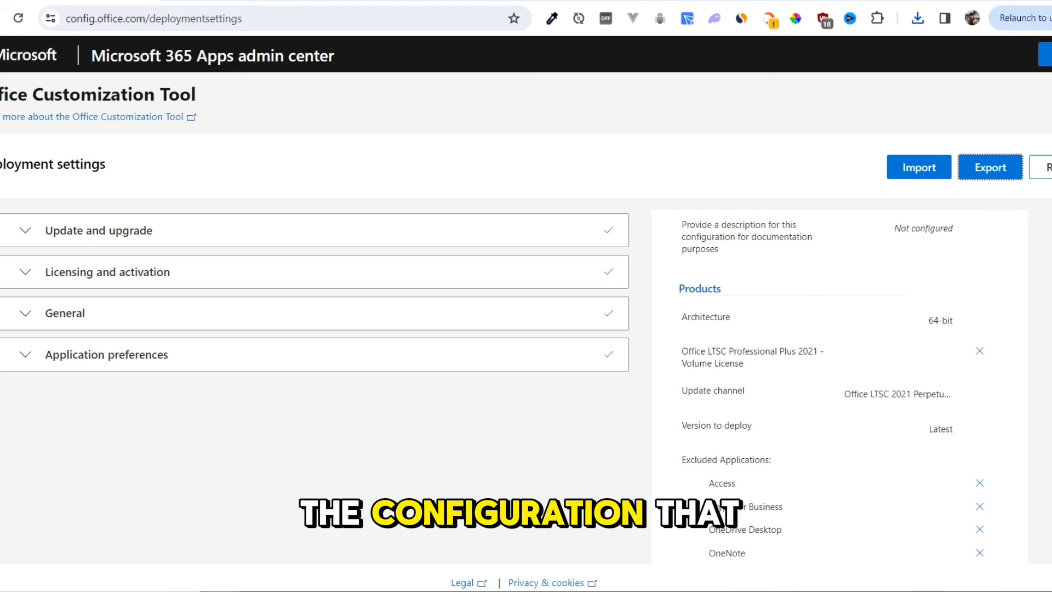
Show the downloaded Configuration.xml in its folder and create a new folder named office in Downloads.
{"action": "left_click", "coordinate": [917, 18]}
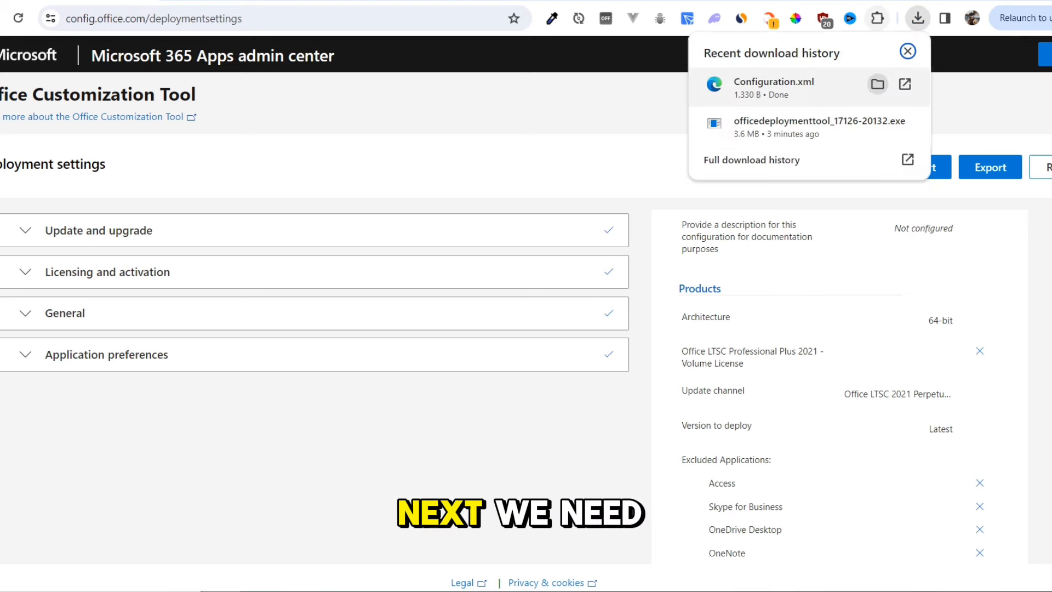
{"action": "left_click", "coordinate": [877, 83]}
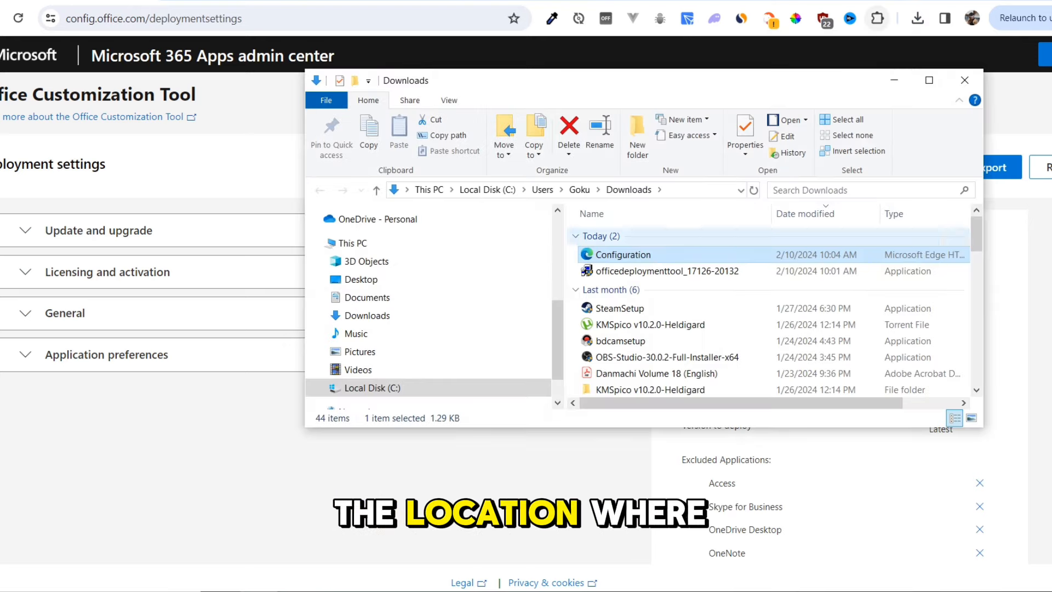
{"action": "right_click", "coordinate": [572, 249]}
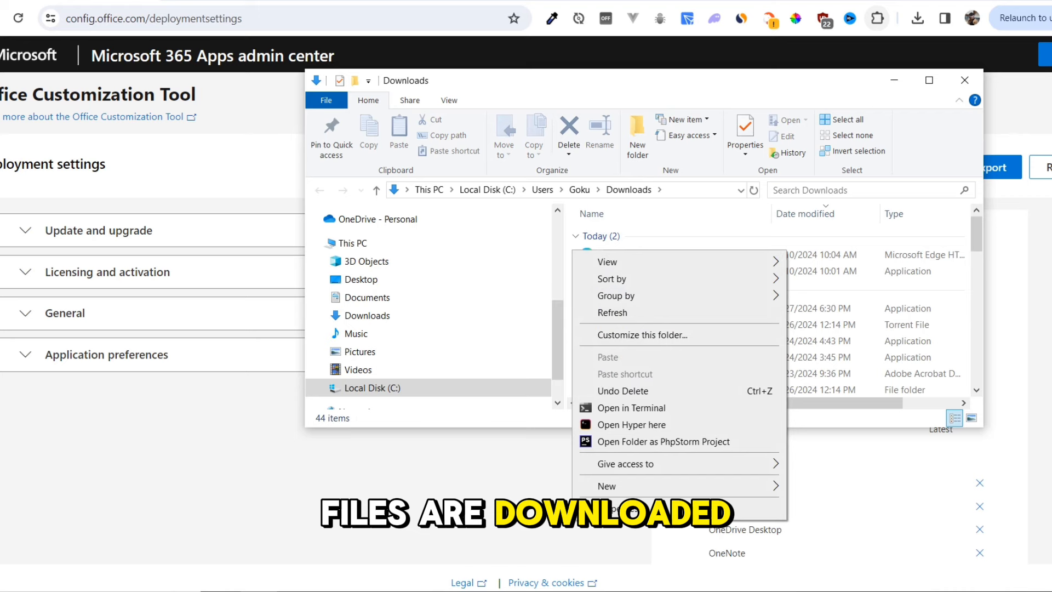
{"action": "mouse_move", "coordinate": [609, 486]}
{"action": "left_click", "coordinate": [822, 259]}
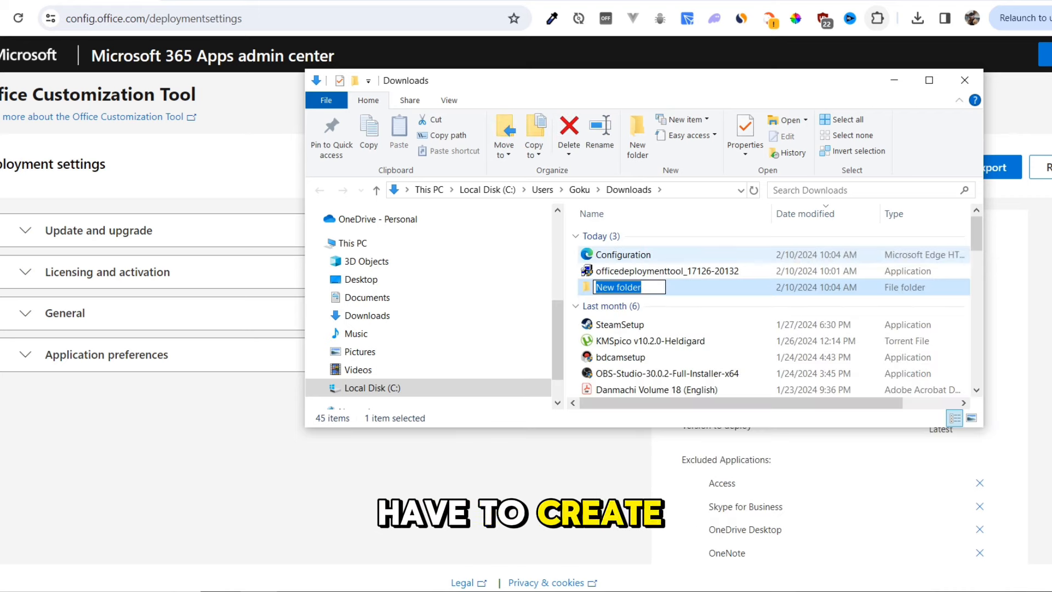
{"action": "type", "text": "office"}
{"action": "key", "text": "Return"}
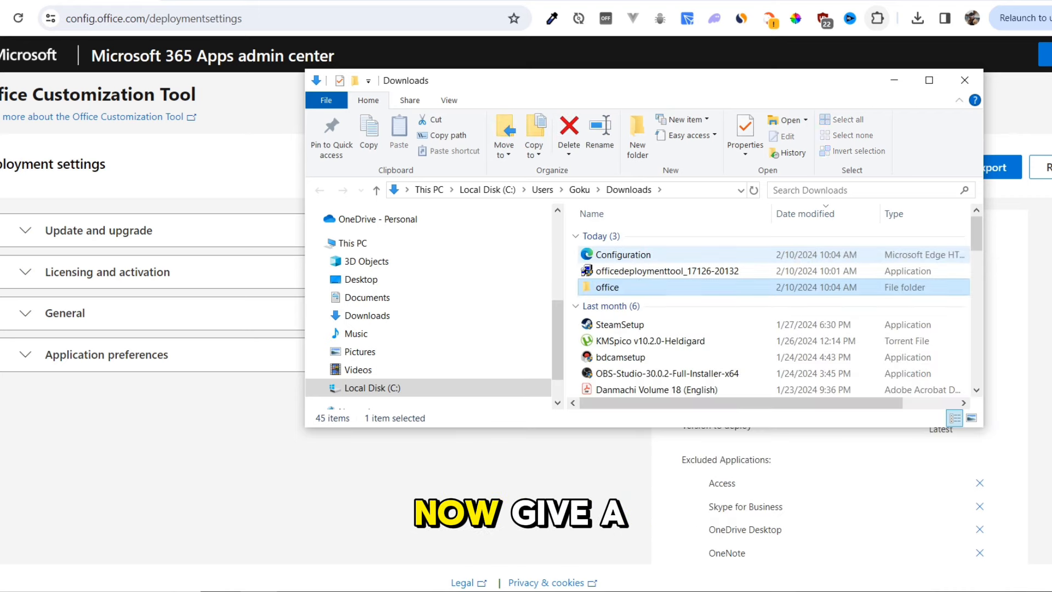
{"action": "left_click_drag", "start_coordinate": [571, 251], "coordinate": [606, 299]}
{"action": "left_click_drag", "start_coordinate": [614, 256], "coordinate": [609, 287]}
{"action": "double_click", "coordinate": [606, 251]}
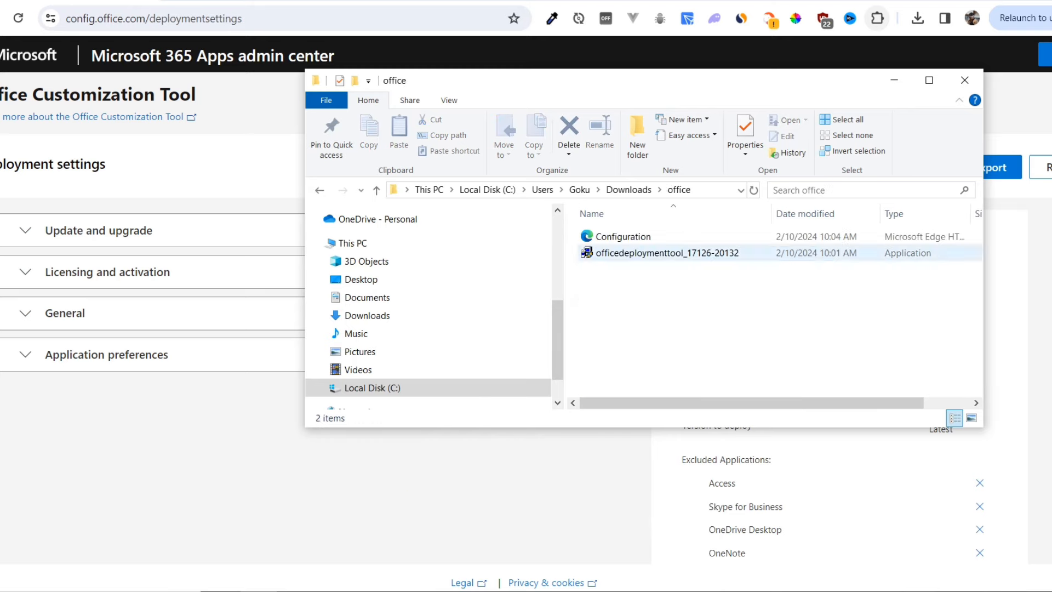
{"action": "left_click", "coordinate": [630, 252]}
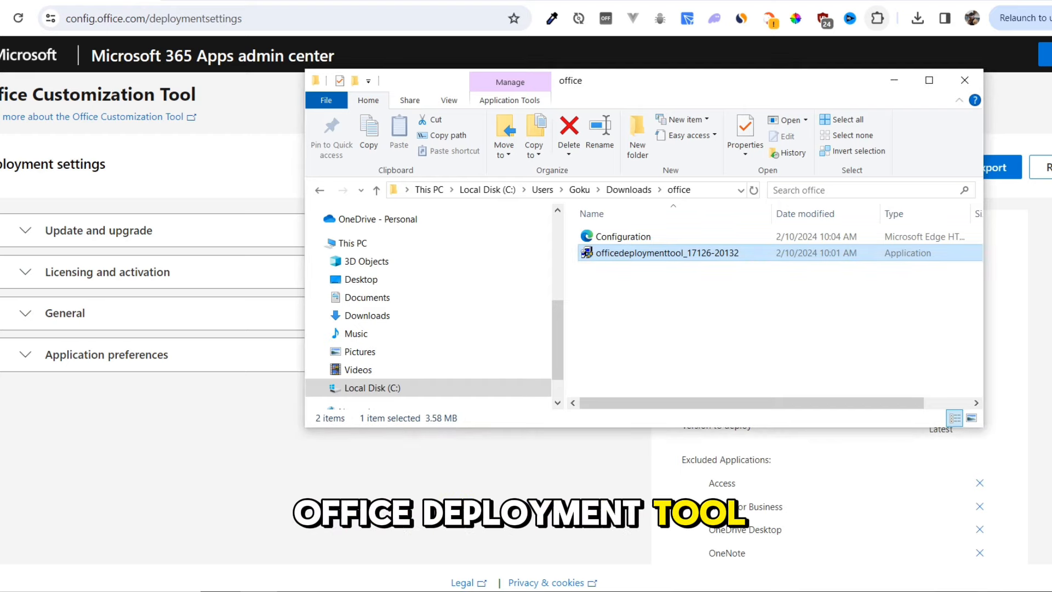
{"action": "right_click", "coordinate": [631, 252]}
{"action": "left_click", "coordinate": [685, 91]}
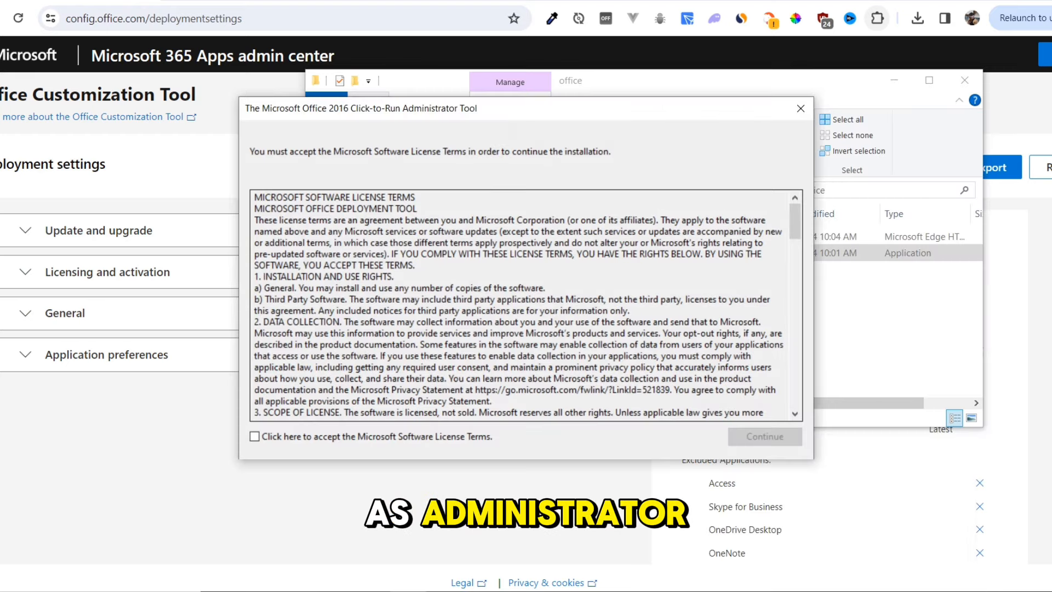
{"action": "left_click", "coordinate": [255, 436]}
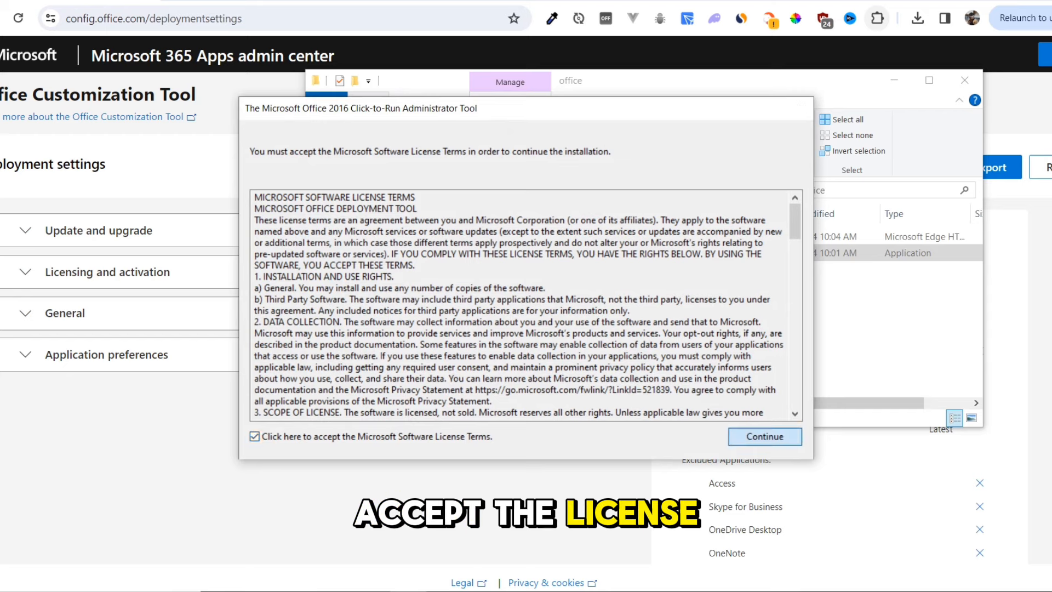
{"action": "left_click", "coordinate": [765, 437]}
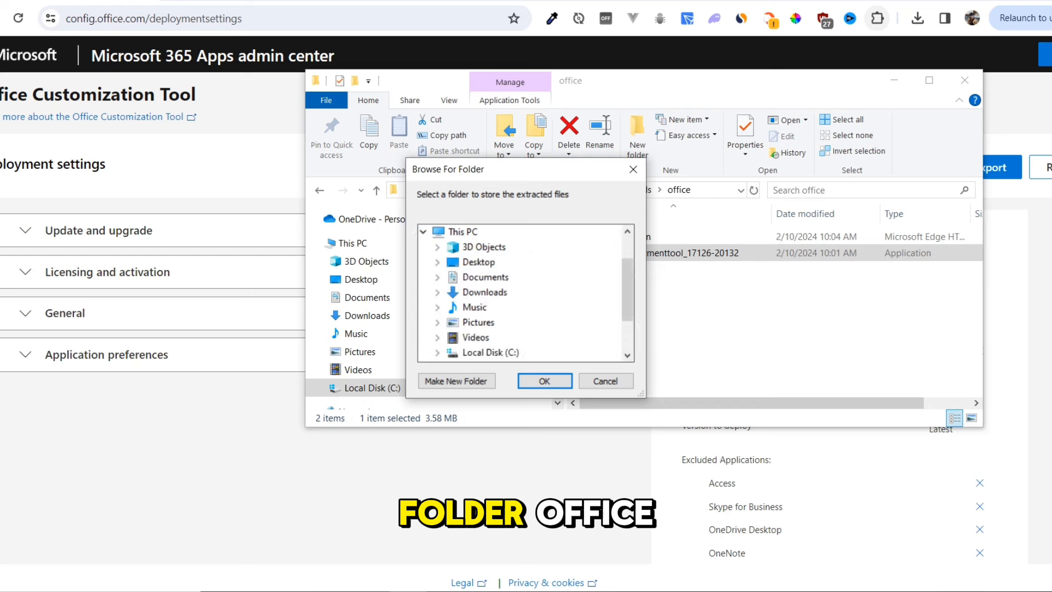
Extract the deployment tool's files into the office folder inside Downloads and dismiss the completion message.
{"action": "left_click", "coordinate": [484, 292]}
{"action": "left_click", "coordinate": [486, 337]}
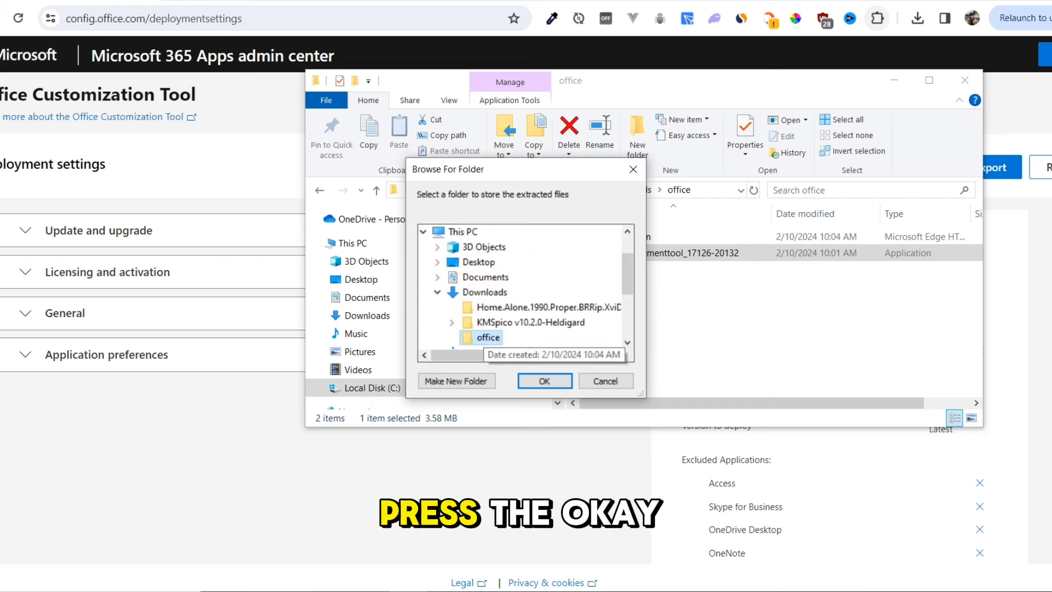
{"action": "left_click", "coordinate": [544, 380]}
{"action": "left_click", "coordinate": [625, 336]}
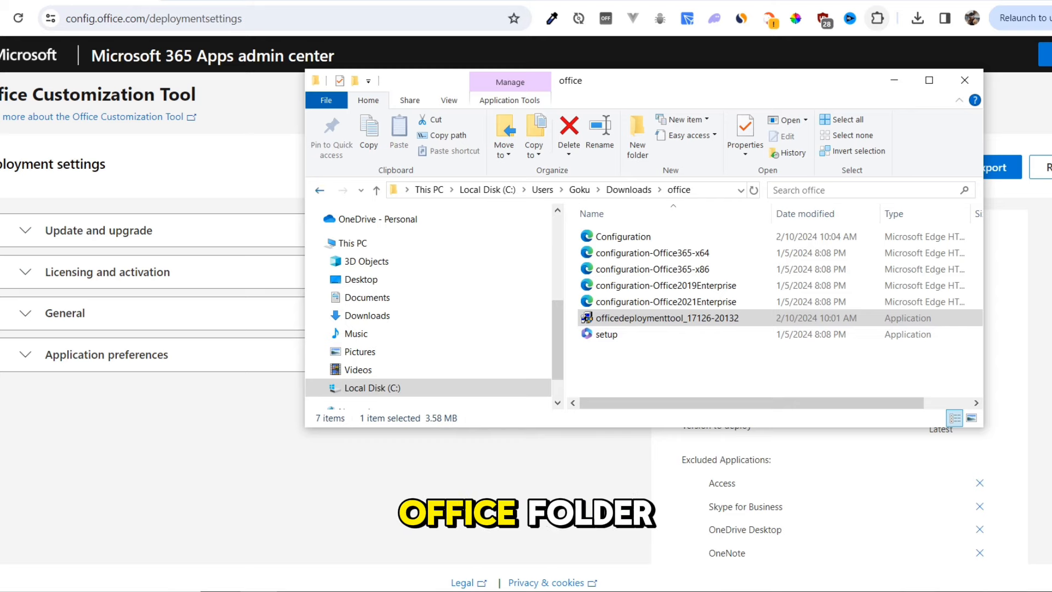
Move the office folder from Downloads to Local Disk (C:) and locate it there.
{"action": "left_click", "coordinate": [319, 190]}
{"action": "left_click_drag", "start_coordinate": [607, 254], "coordinate": [487, 189]}
{"action": "left_click", "coordinate": [487, 190]}
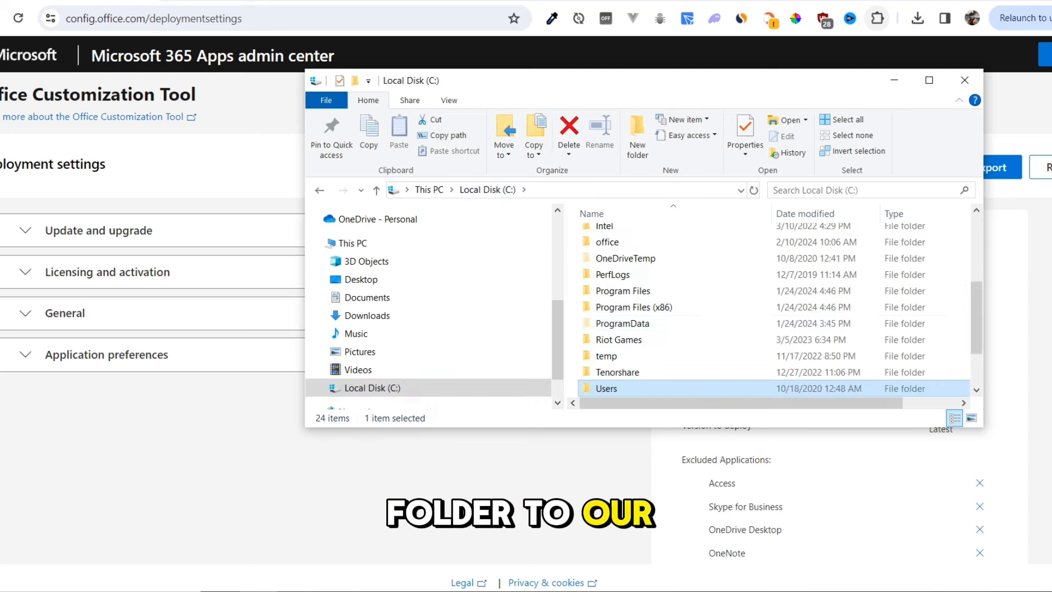
{"action": "scroll", "coordinate": [619, 274], "scroll_direction": "down", "scroll_amount": 2}
{"action": "key", "text": "o"}
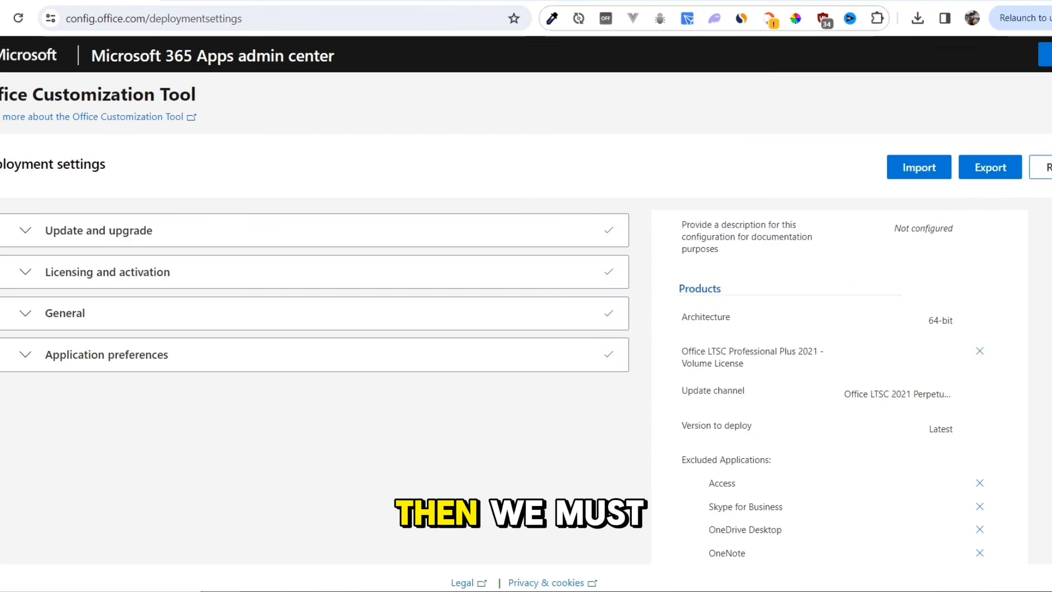
Search Windows for cmd and run the best match, MeshLabServer, as administrator to get a command prompt.
{"action": "key", "text": "super"}
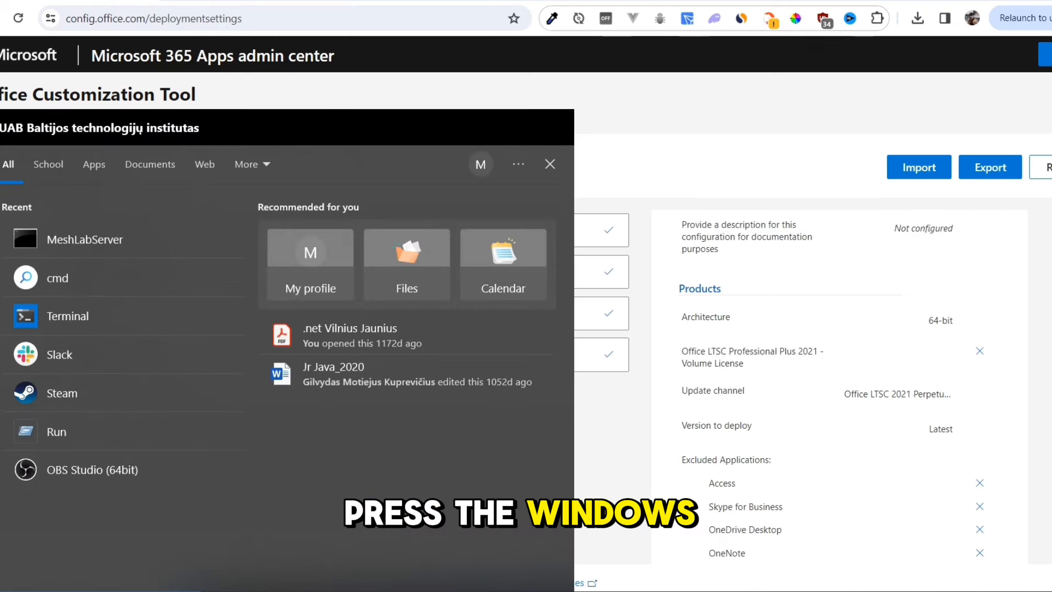
{"action": "type", "text": "cmd"}
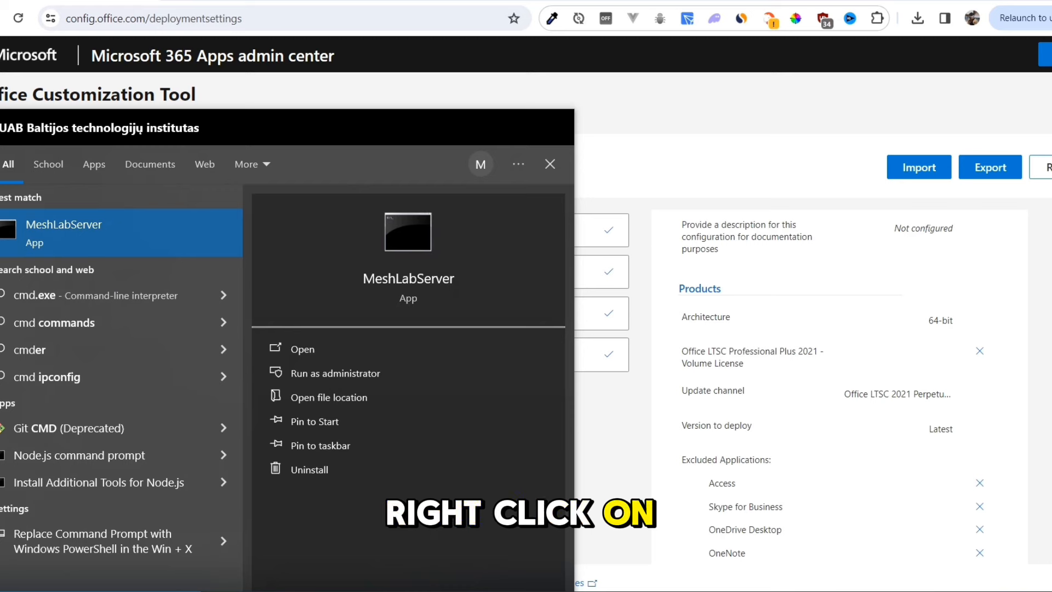
{"action": "right_click", "coordinate": [77, 231]}
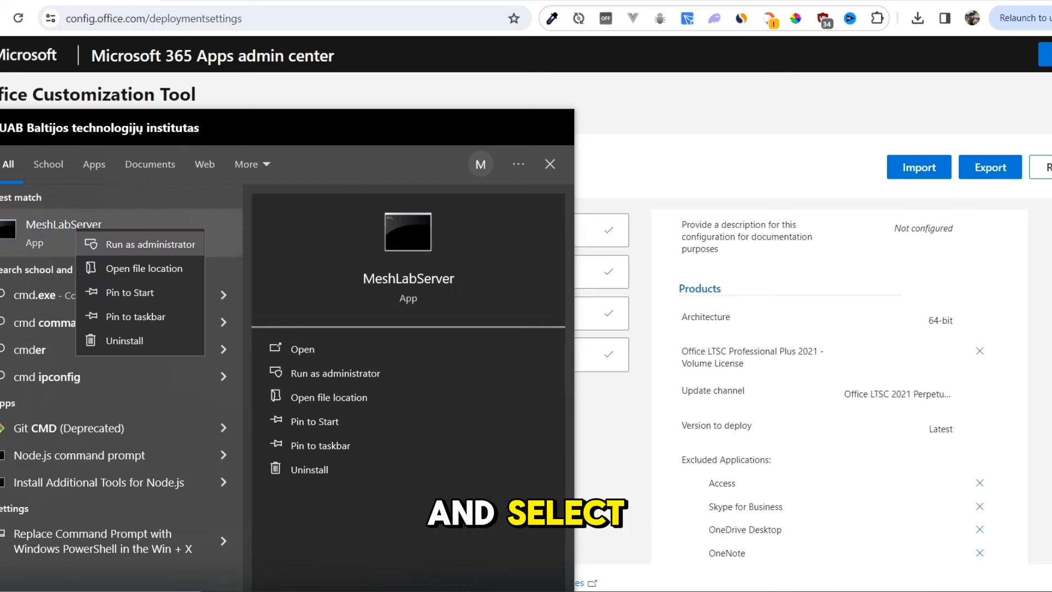
{"action": "left_click", "coordinate": [146, 244]}
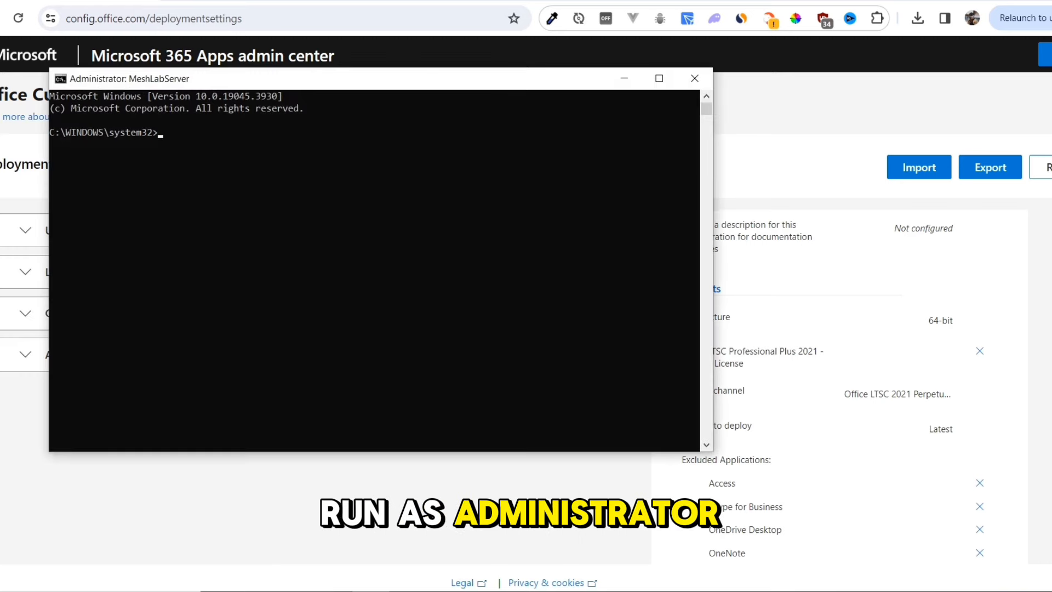
Change the directory to c:\office and start the Office installation with setup /configure configuration.xml.
{"action": "type", "text": "cd c:\\office"}
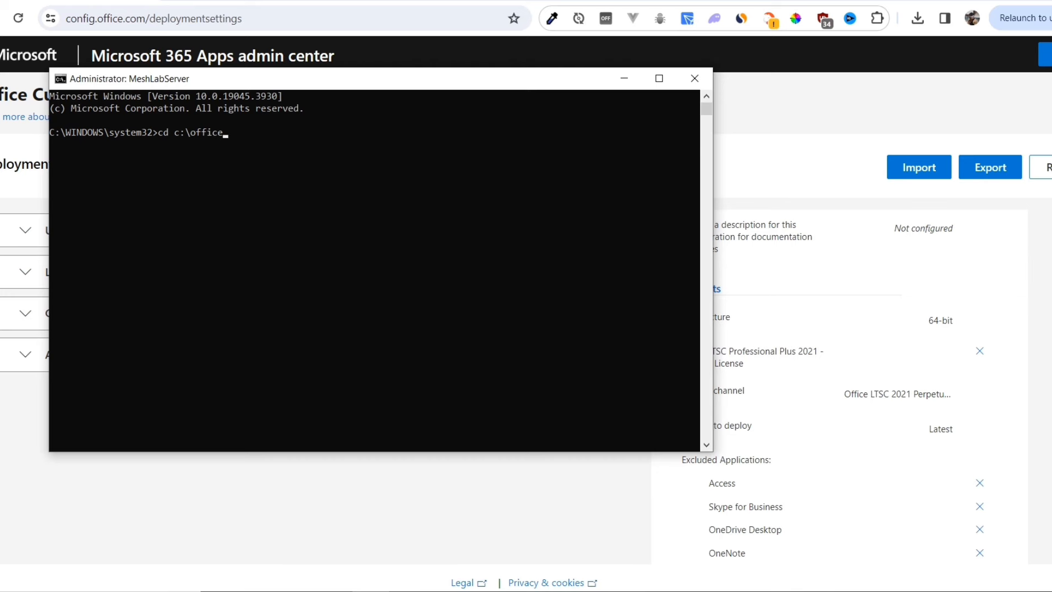
{"action": "key", "text": "Return"}
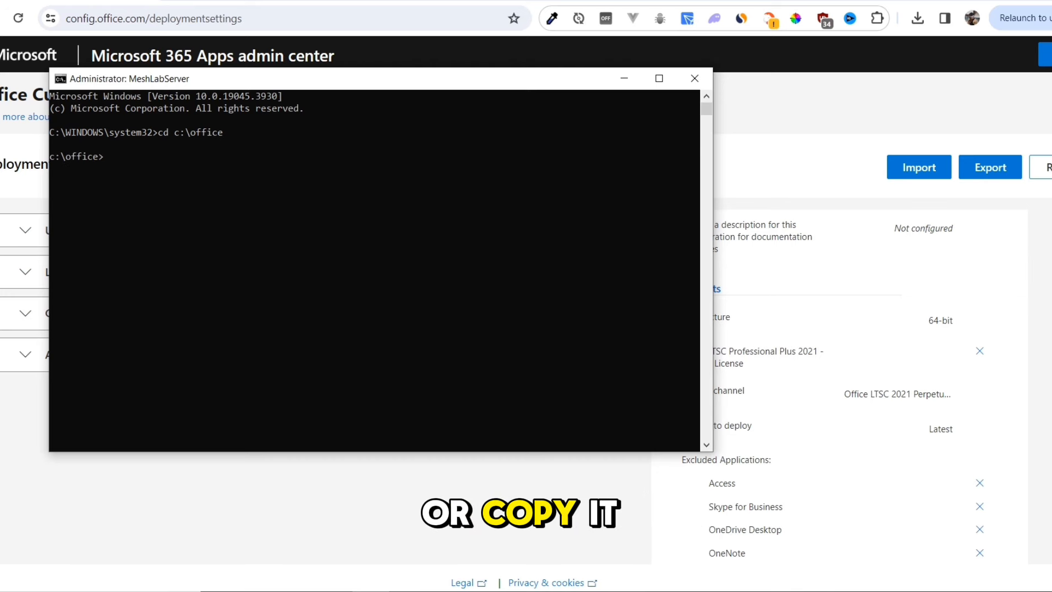
{"action": "left_click", "coordinate": [242, 192]}
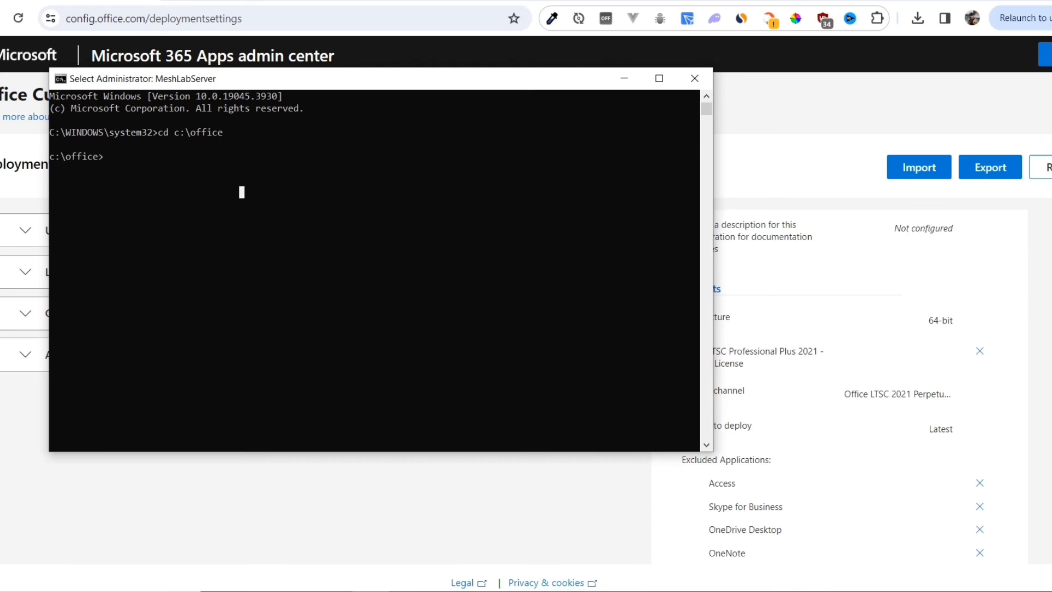
{"action": "type", "text": "setup /configure configuration.xml"}
{"action": "key", "text": "Return"}
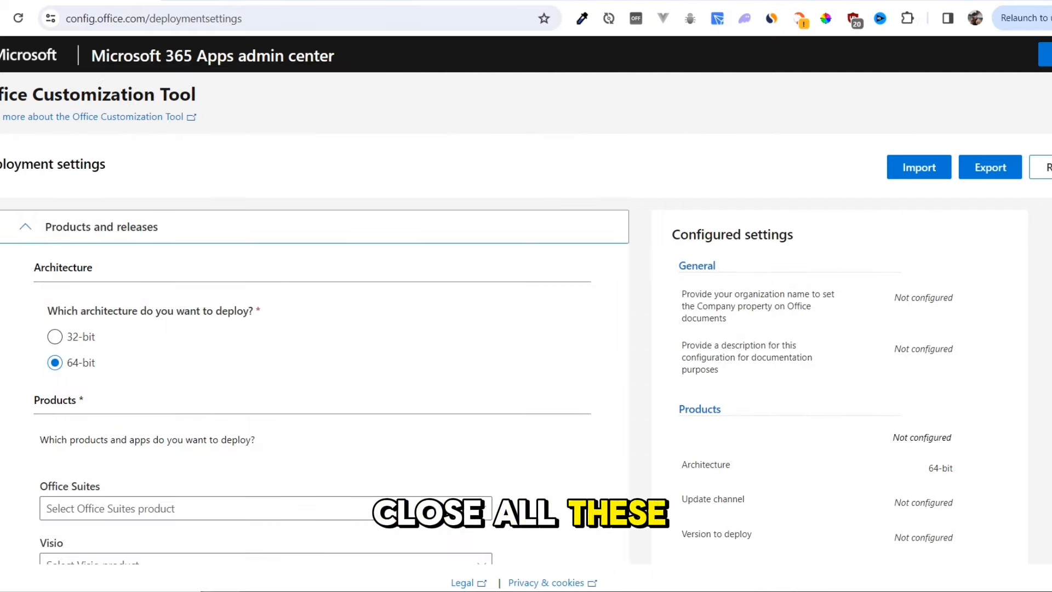
Search Windows for the Excel app.
{"action": "key", "text": "super"}
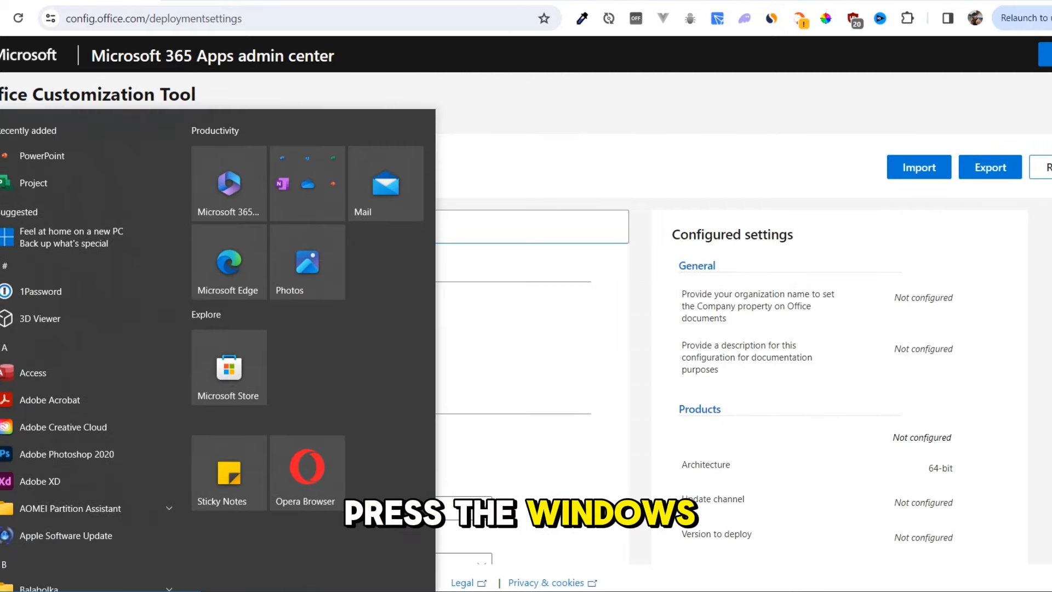
{"action": "type", "text": "exel"}
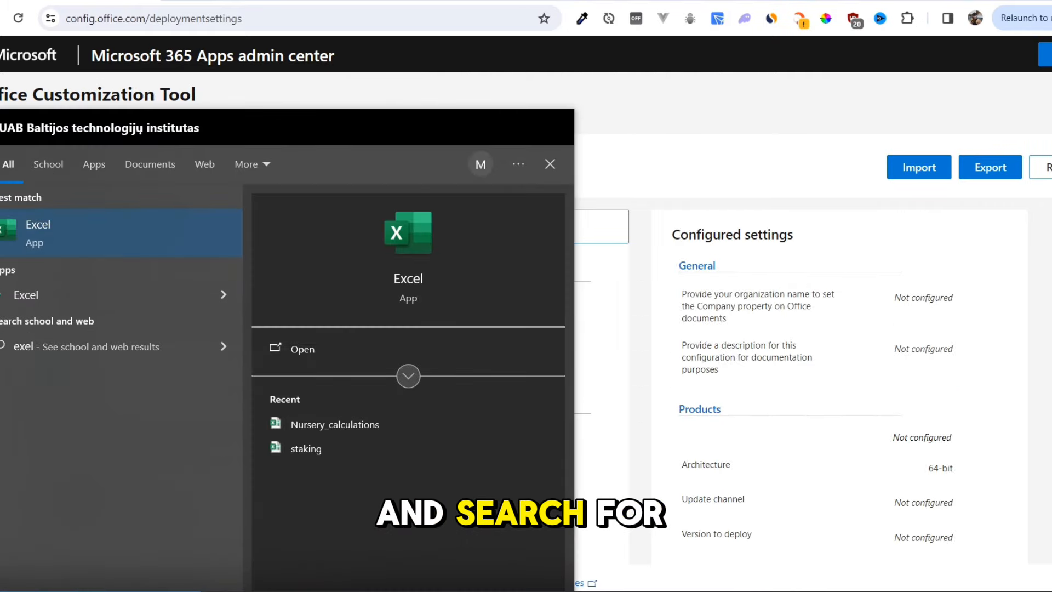